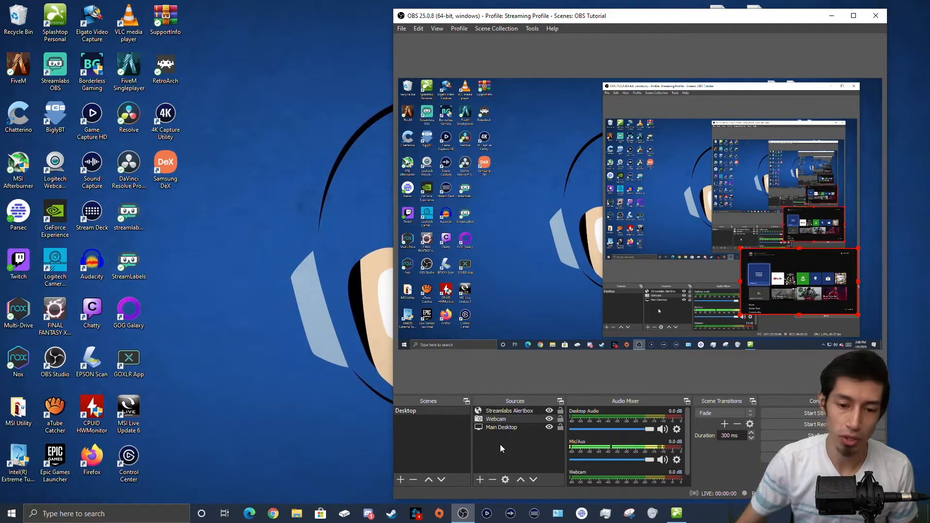
Step: Create a group named 'Notifications' and put the Streamlabs Alertbox inside it
{"action": "left_click", "coordinate": [500, 444]}
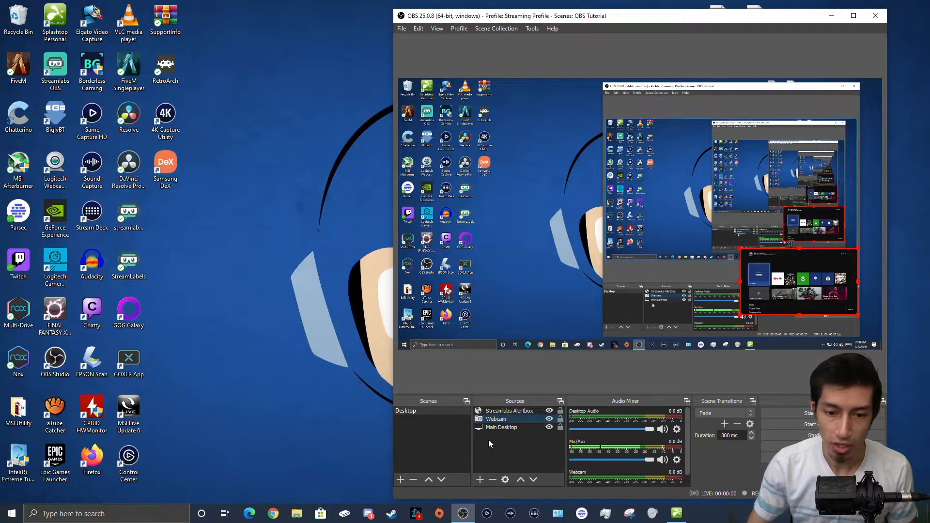
{"action": "left_click", "coordinate": [479, 480]}
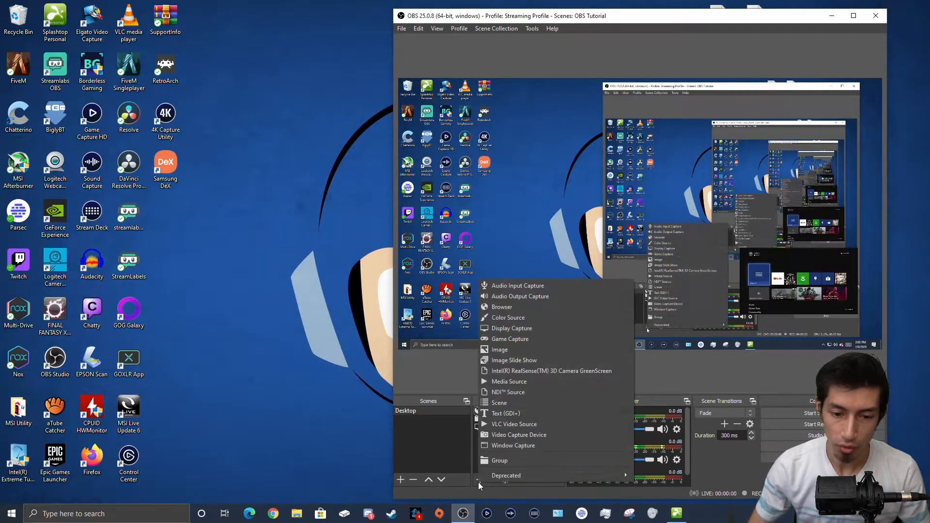
{"action": "left_click", "coordinate": [514, 460]}
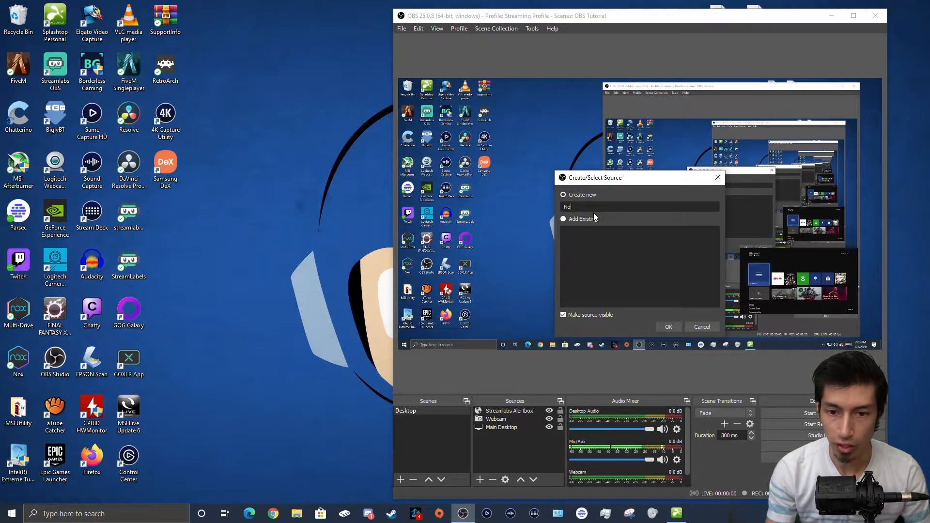
{"action": "type", "text": "ations"}
{"action": "key", "text": "Return"}
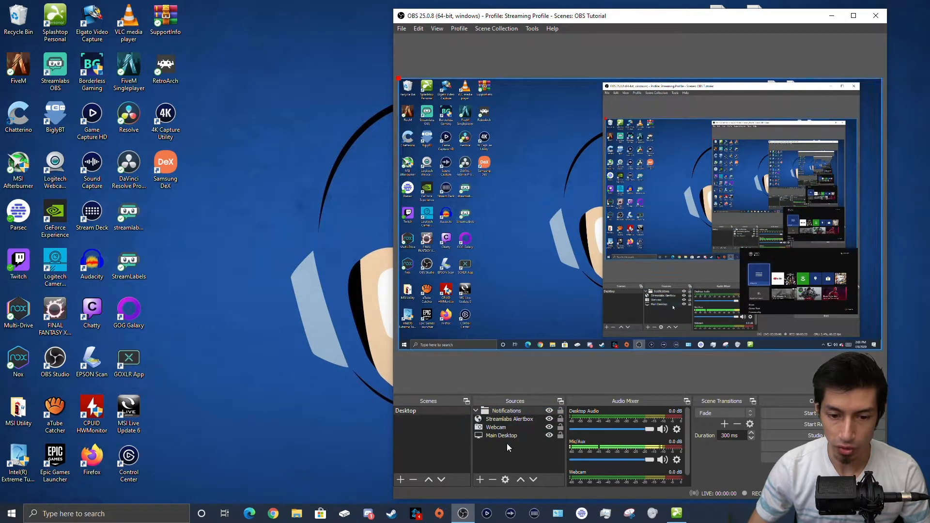
{"action": "left_click", "coordinate": [504, 419]}
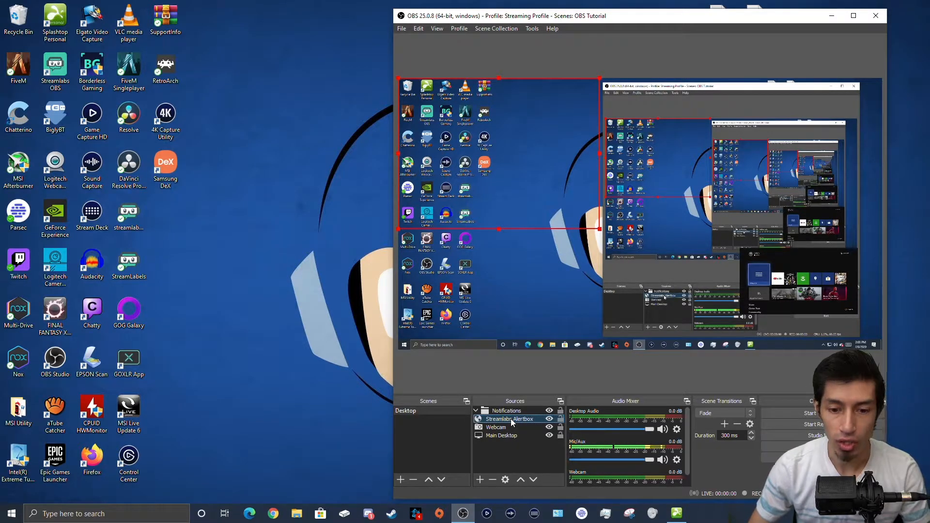
{"action": "left_click", "coordinate": [476, 411]}
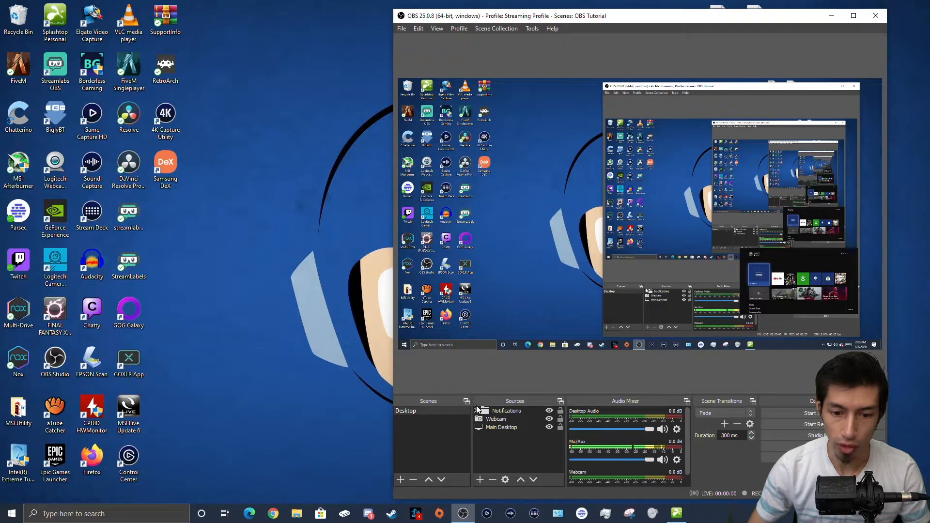
Step: Fit the Notifications group and its alertbox into the canvas's top-left area, then collapse the group
{"action": "left_click", "coordinate": [542, 197]}
{"action": "left_click_drag", "start_coordinate": [542, 197], "coordinate": [581, 237]}
{"action": "left_click_drag", "start_coordinate": [511, 126], "coordinate": [554, 184]}
{"action": "left_click_drag", "start_coordinate": [614, 227], "coordinate": [457, 146]}
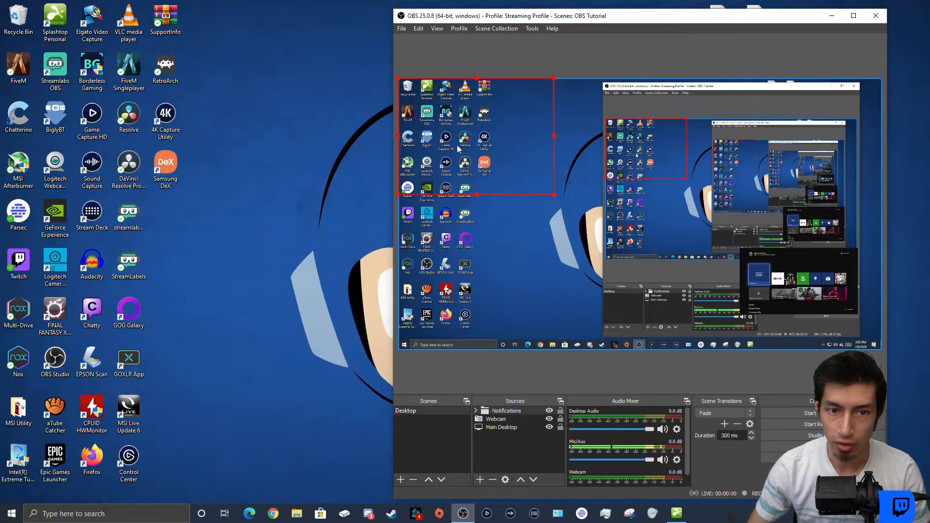
{"action": "left_click", "coordinate": [475, 411]}
{"action": "left_click", "coordinate": [503, 418]}
{"action": "left_click_drag", "start_coordinate": [552, 201], "coordinate": [586, 240]}
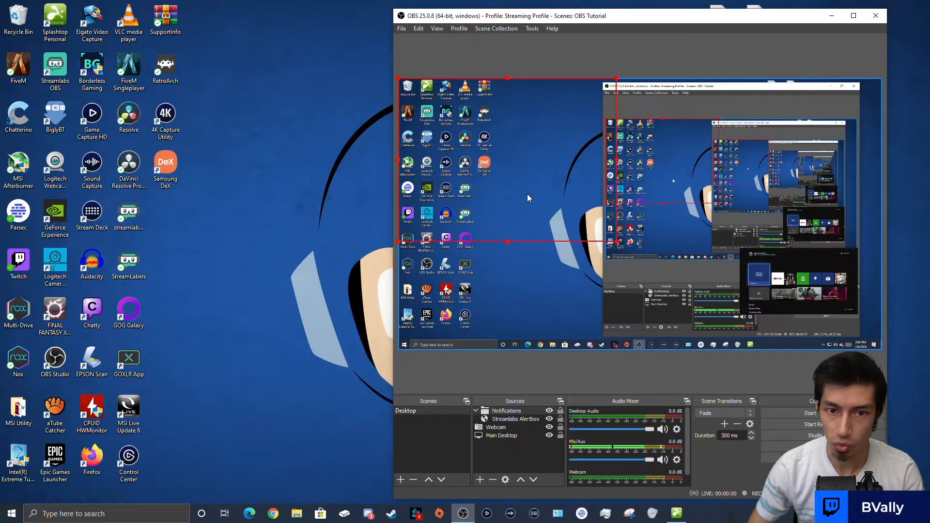
{"action": "left_click", "coordinate": [475, 411]}
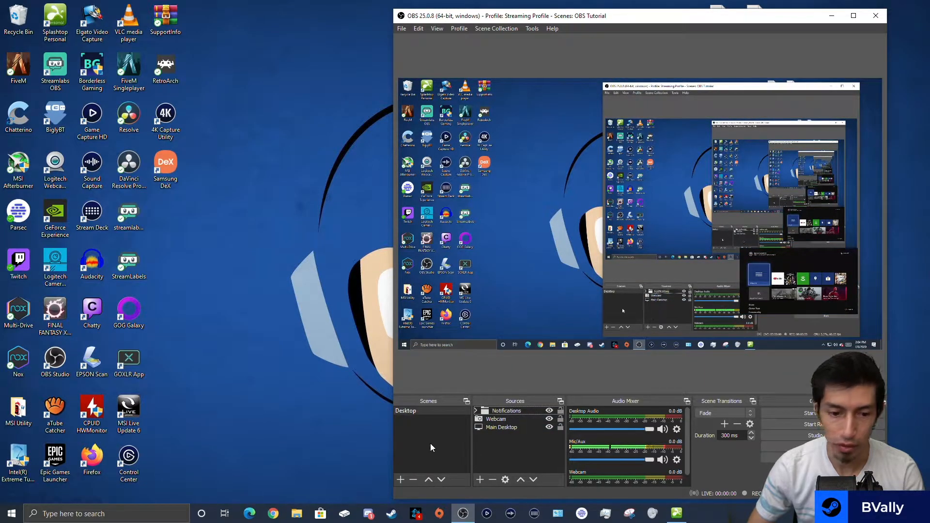
Step: Add an empty scene named 'Testing mirror', then return to the Desktop scene
{"action": "left_click", "coordinate": [400, 479]}
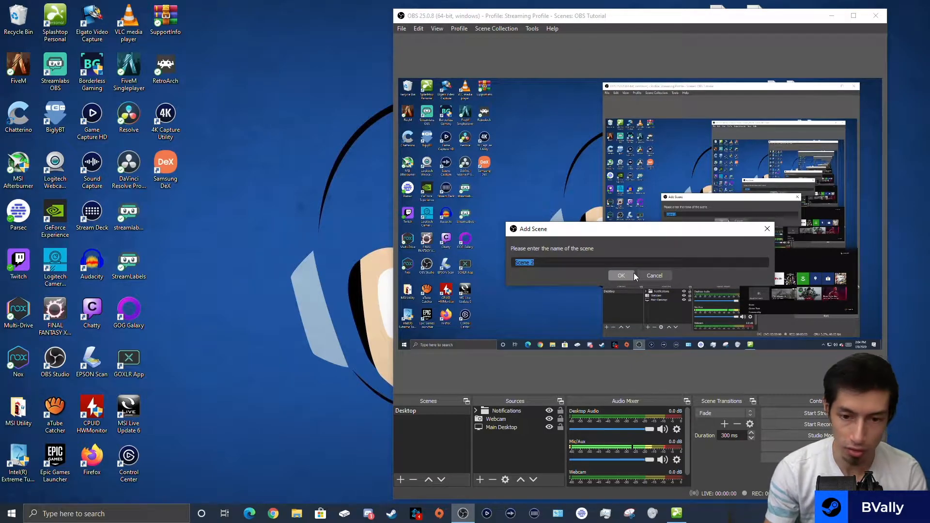
{"action": "type", "text": "Testing "}
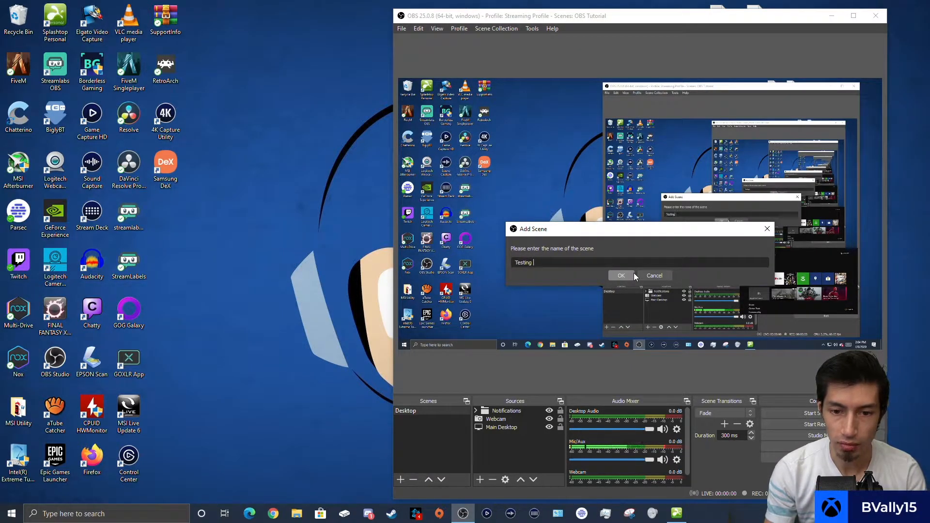
{"action": "type", "text": "mirror"}
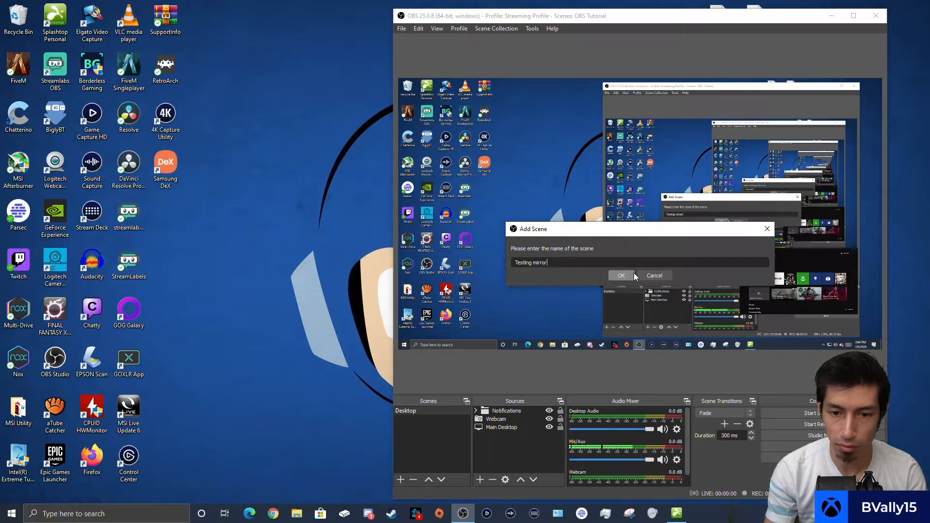
{"action": "left_click", "coordinate": [632, 273]}
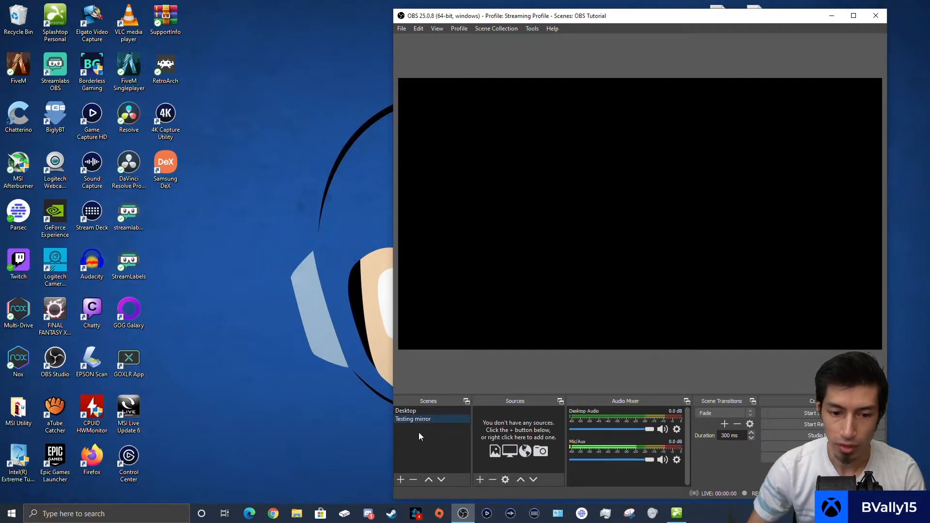
{"action": "left_click", "coordinate": [431, 410]}
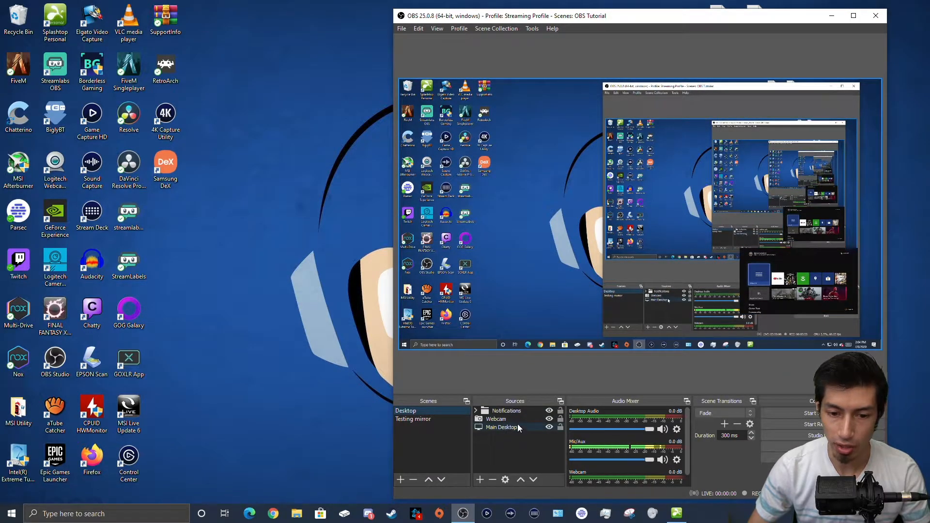
Step: Add the existing Webcam to Testing mirror and shrink it into the bottom-right corner
{"action": "left_click", "coordinate": [427, 419]}
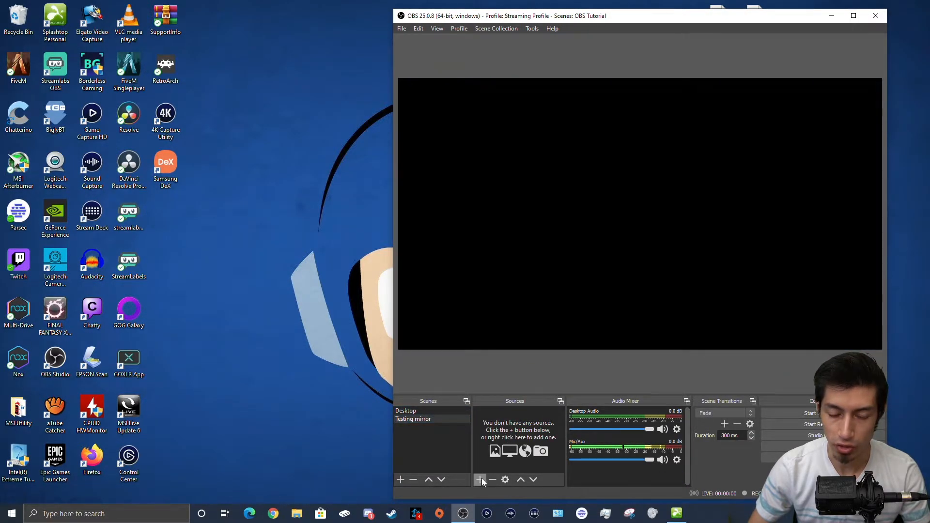
{"action": "left_click", "coordinate": [482, 479]}
{"action": "left_click", "coordinate": [510, 430]}
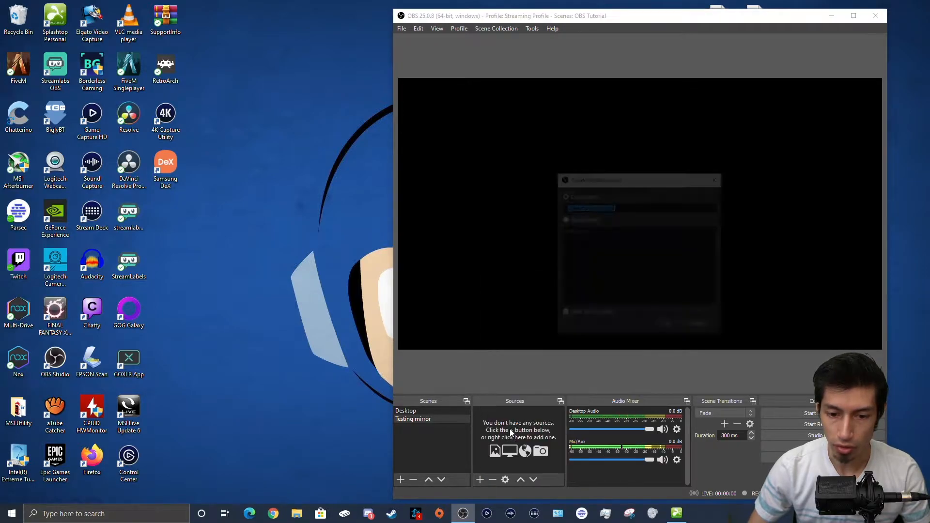
{"action": "left_click", "coordinate": [563, 218]}
{"action": "left_click", "coordinate": [581, 232]}
{"action": "left_click", "coordinate": [676, 327]}
{"action": "left_click_drag", "start_coordinate": [397, 78], "coordinate": [719, 259]}
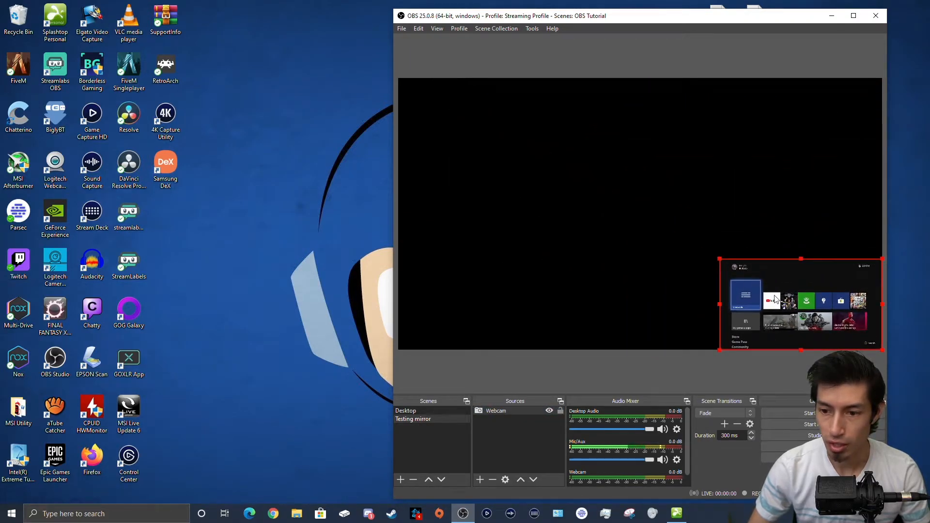
{"action": "left_click_drag", "start_coordinate": [773, 295], "coordinate": [766, 287]}
{"action": "left_click_drag", "start_coordinate": [712, 250], "coordinate": [732, 262]}
{"action": "mouse_move", "coordinate": [776, 308]}
{"action": "left_mouse_down"}
{"action": "mouse_move", "coordinate": [783, 295]}
{"action": "mouse_move", "coordinate": [774, 296]}
{"action": "left_mouse_up"}
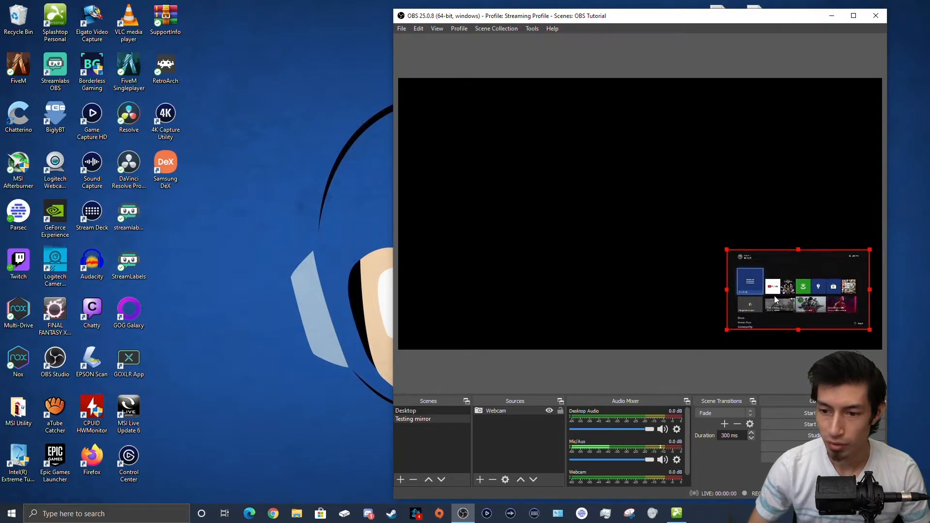
Step: Add the existing Main Desktop display capture to the Testing mirror scene
{"action": "left_click", "coordinate": [480, 480]}
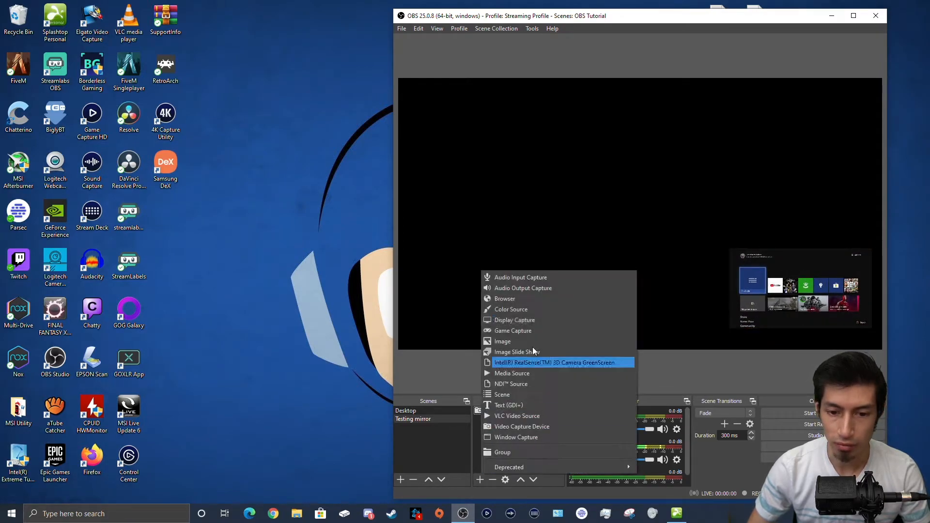
{"action": "left_click", "coordinate": [533, 322]}
{"action": "left_click", "coordinate": [579, 230]}
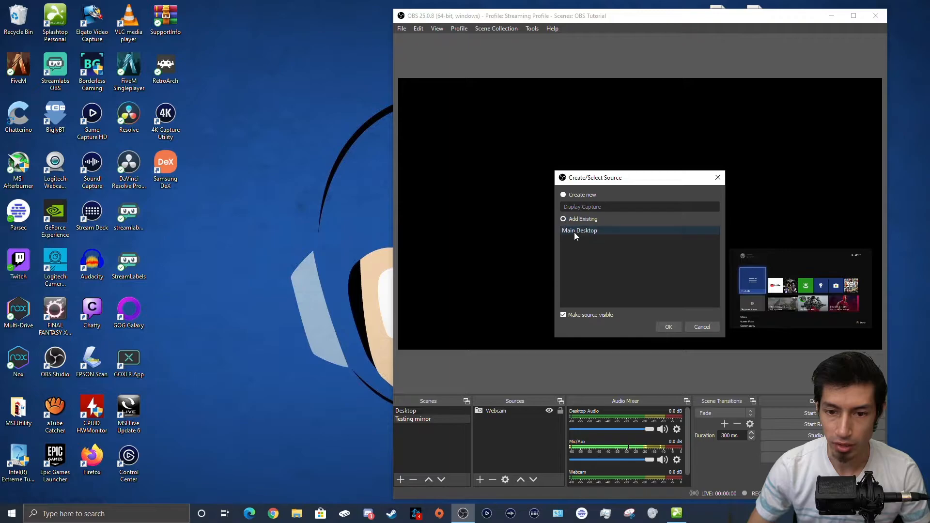
{"action": "left_click", "coordinate": [676, 328]}
Step: Move the Webcam above Main Desktop in the source order
{"action": "left_click", "coordinate": [513, 420]}
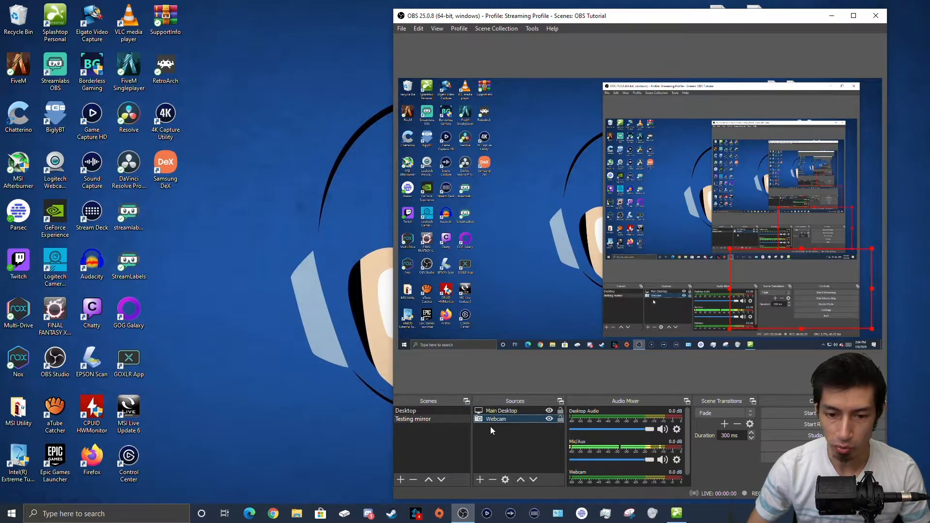
{"action": "left_click", "coordinate": [521, 480]}
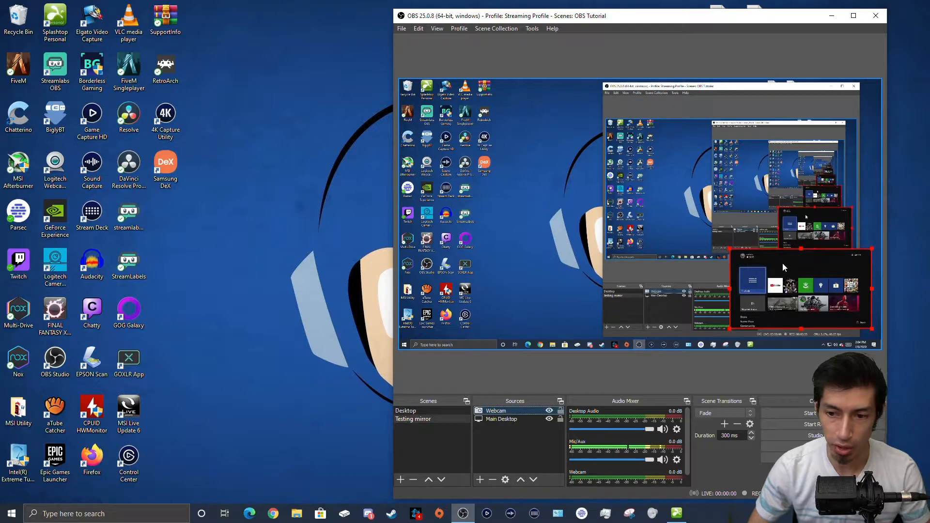
{"action": "left_click_drag", "start_coordinate": [495, 420], "coordinate": [499, 412]}
{"action": "left_click", "coordinate": [507, 442]}
{"action": "left_click", "coordinate": [515, 411]}
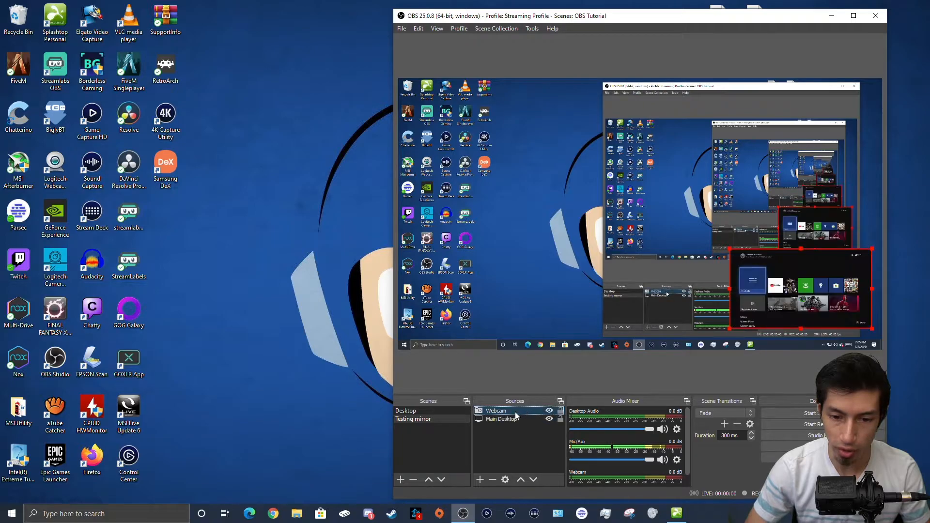
{"action": "left_click", "coordinate": [528, 460]}
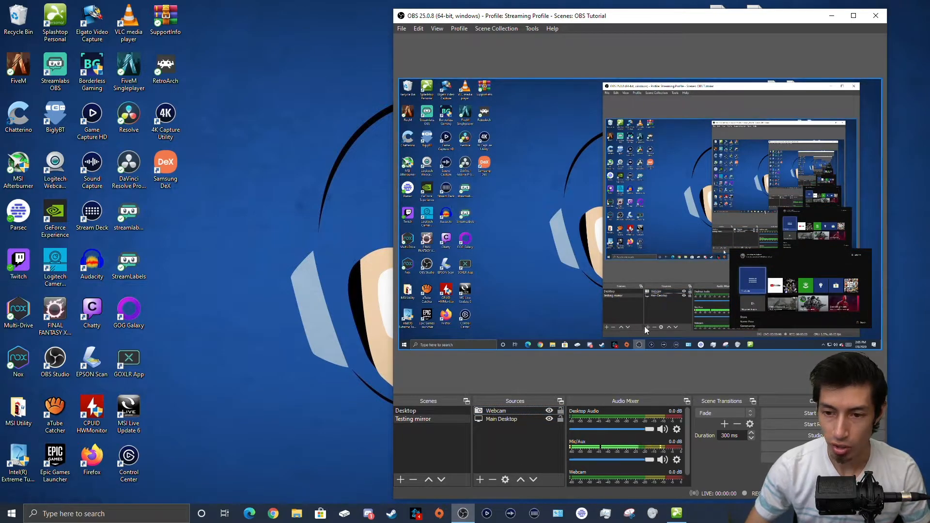
{"action": "left_click", "coordinate": [502, 412]}
Step: Add the existing Streamlabs Alertbox browser source to Testing mirror and shrink its area
{"action": "left_click", "coordinate": [480, 479]}
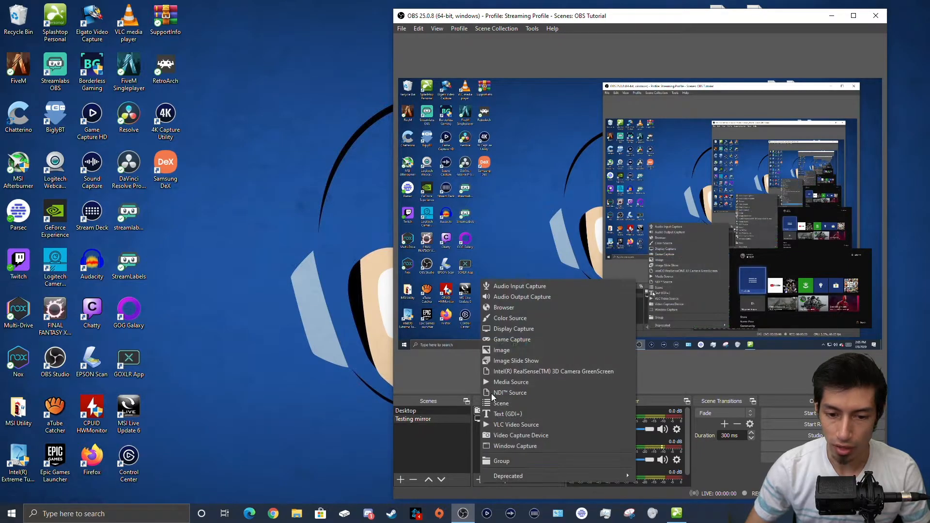
{"action": "left_click", "coordinate": [507, 308]}
{"action": "left_click", "coordinate": [563, 219]}
{"action": "left_click", "coordinate": [593, 231]}
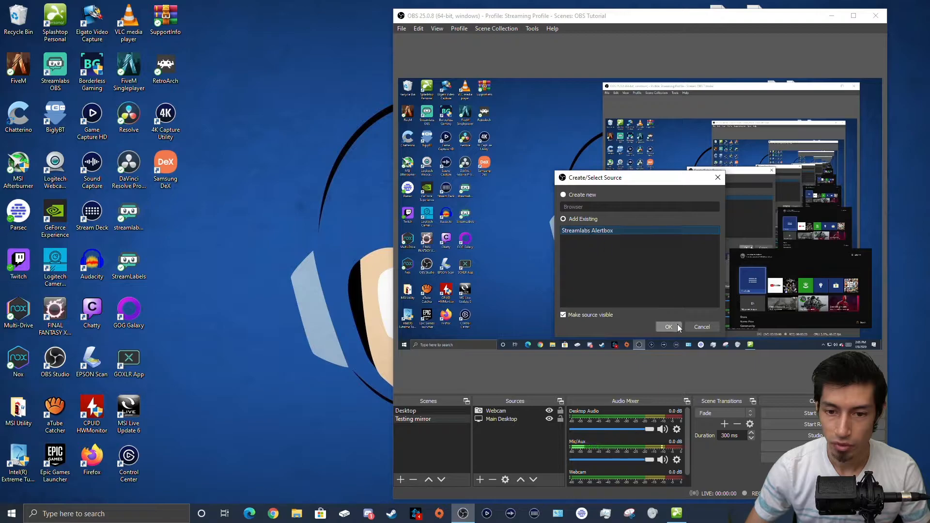
{"action": "left_click", "coordinate": [669, 327]}
{"action": "left_click_drag", "start_coordinate": [600, 235], "coordinate": [525, 172]}
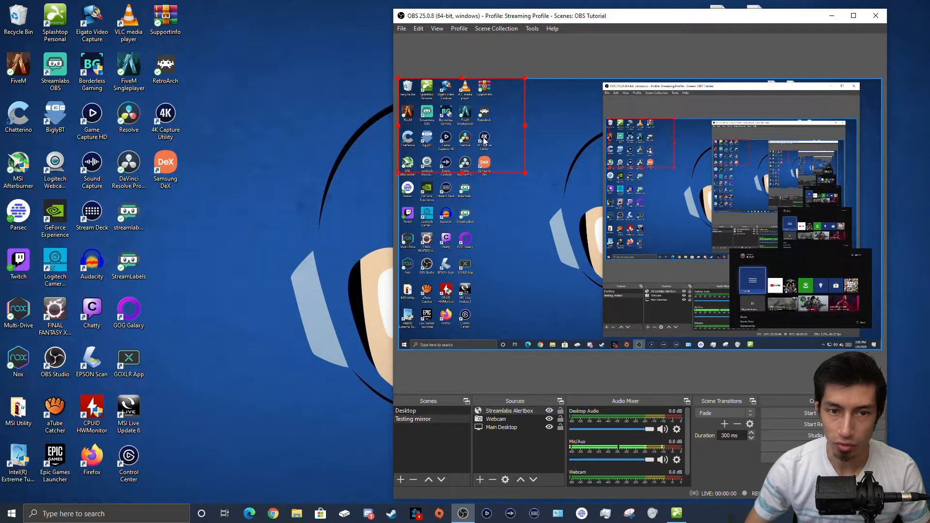
{"action": "left_click", "coordinate": [501, 454]}
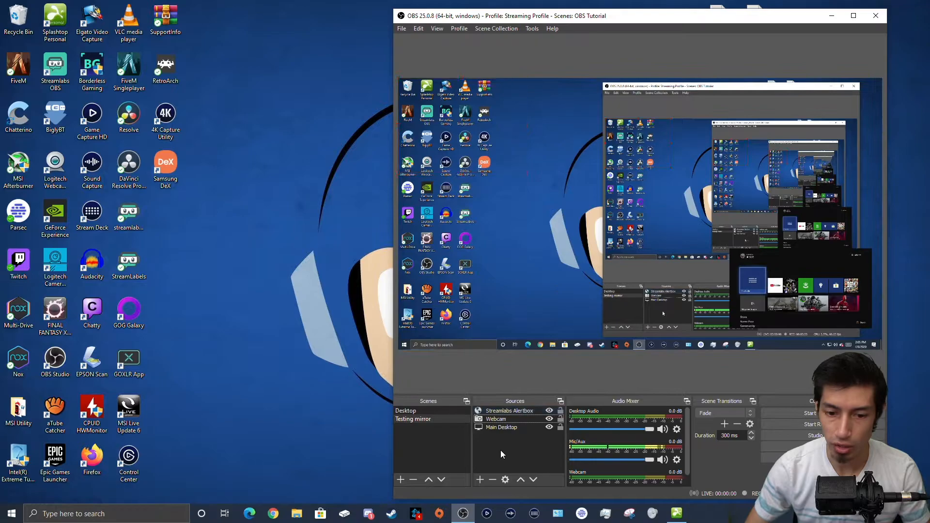
Step: Add a second existing Webcam, shrink it into the lower-left, and place both Webcams together
{"action": "left_click", "coordinate": [480, 477]}
{"action": "left_click", "coordinate": [522, 428]}
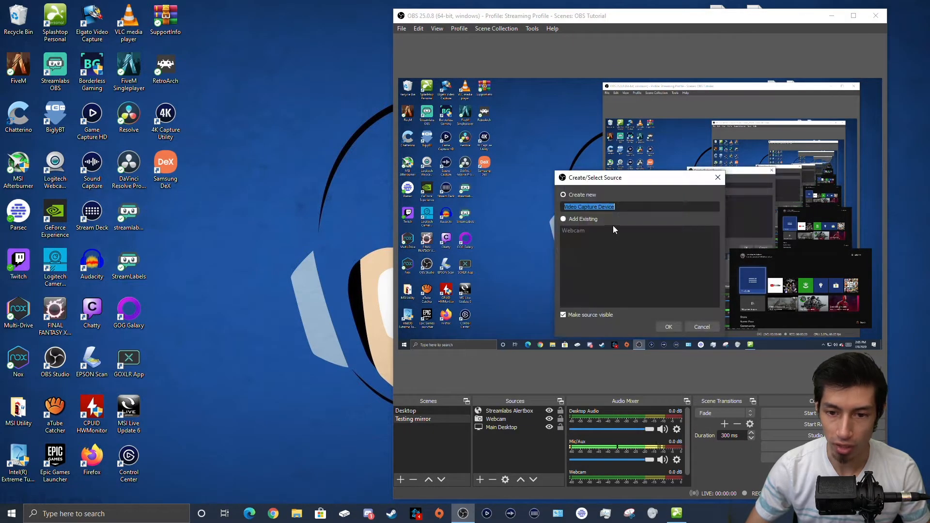
{"action": "left_click", "coordinate": [577, 231]}
{"action": "left_click", "coordinate": [669, 327]}
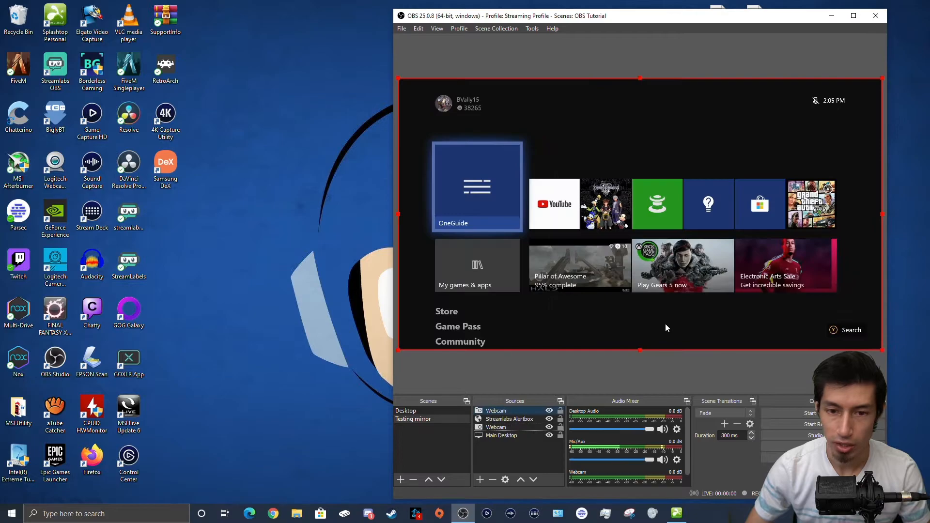
{"action": "left_click_drag", "start_coordinate": [397, 79], "coordinate": [715, 319]}
{"action": "left_click_drag", "start_coordinate": [784, 315], "coordinate": [479, 301]}
{"action": "left_click_drag", "start_coordinate": [576, 242], "coordinate": [551, 248]}
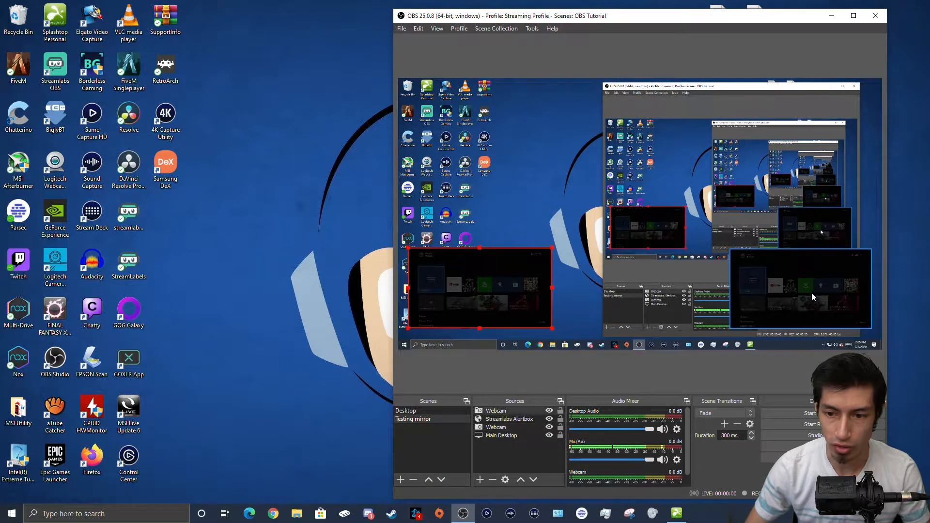
{"action": "left_click", "coordinate": [497, 455]}
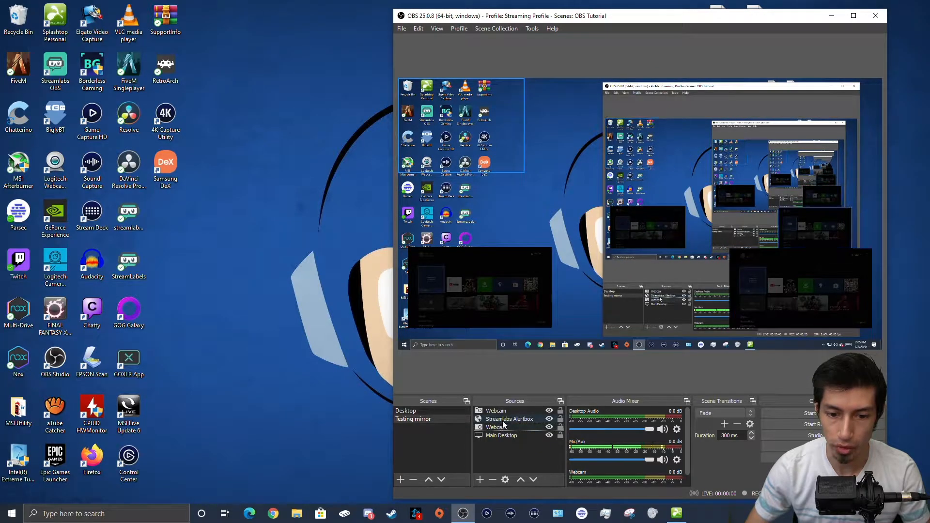
{"action": "left_click_drag", "start_coordinate": [509, 412], "coordinate": [507, 428]}
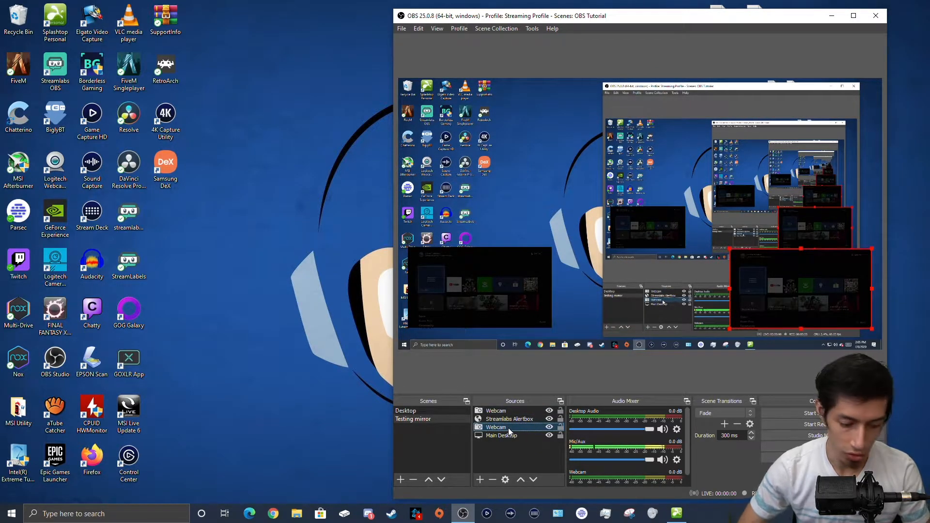
Step: Create a group named 'Webcams' and move both Webcam sources into it
{"action": "left_click", "coordinate": [480, 479]}
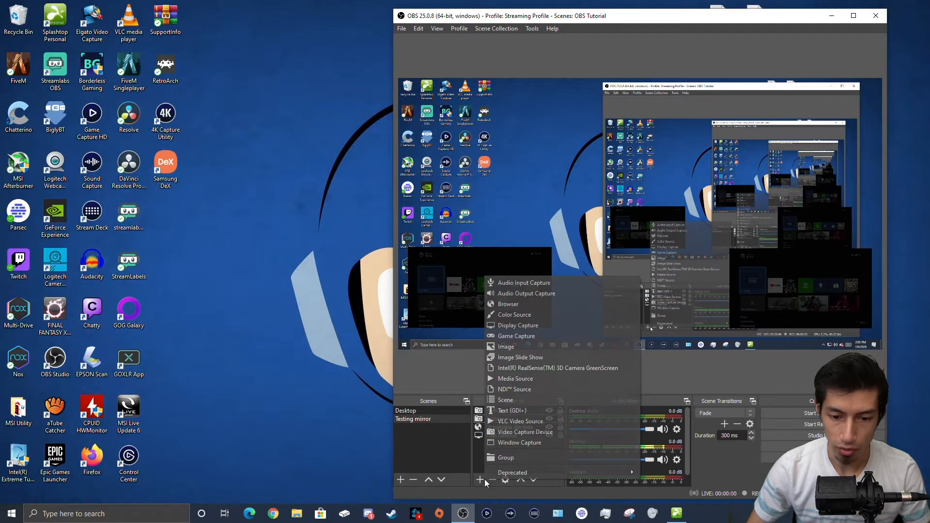
{"action": "left_click", "coordinate": [516, 458]}
{"action": "type", "text": "Web"}
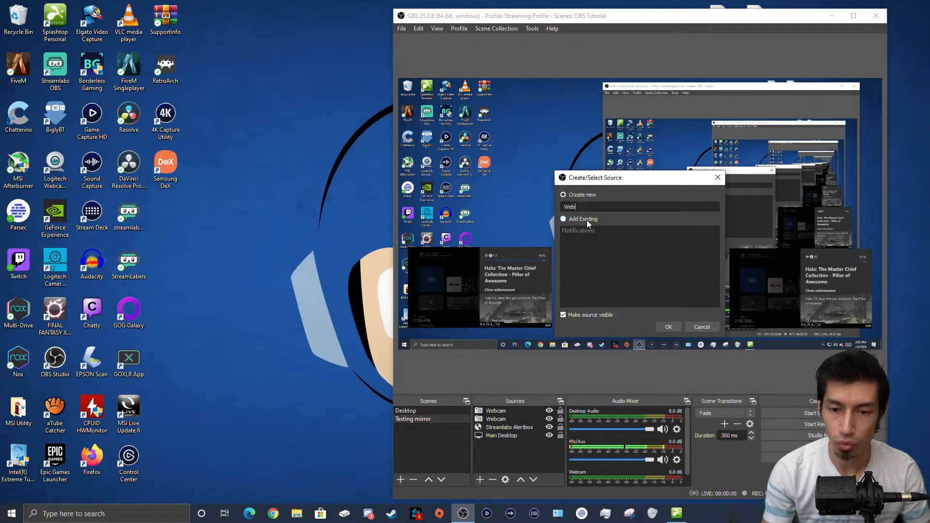
{"action": "type", "text": "cams"}
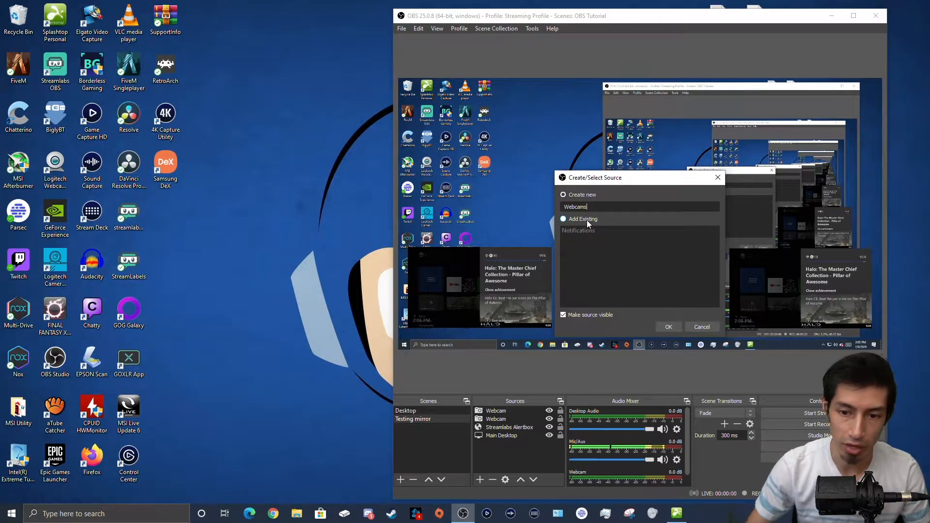
{"action": "left_click", "coordinate": [657, 325]}
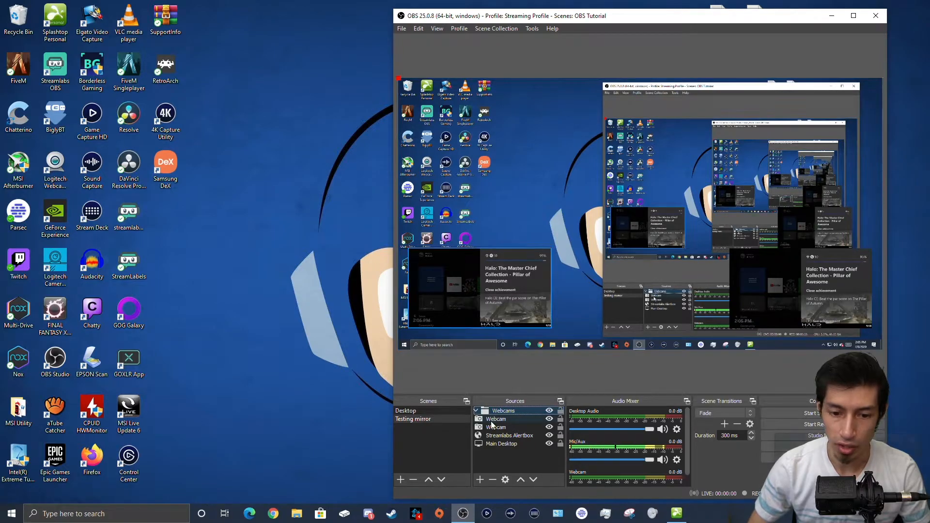
{"action": "left_click", "coordinate": [508, 417]}
{"action": "left_click_drag", "start_coordinate": [508, 413], "coordinate": [502, 424]}
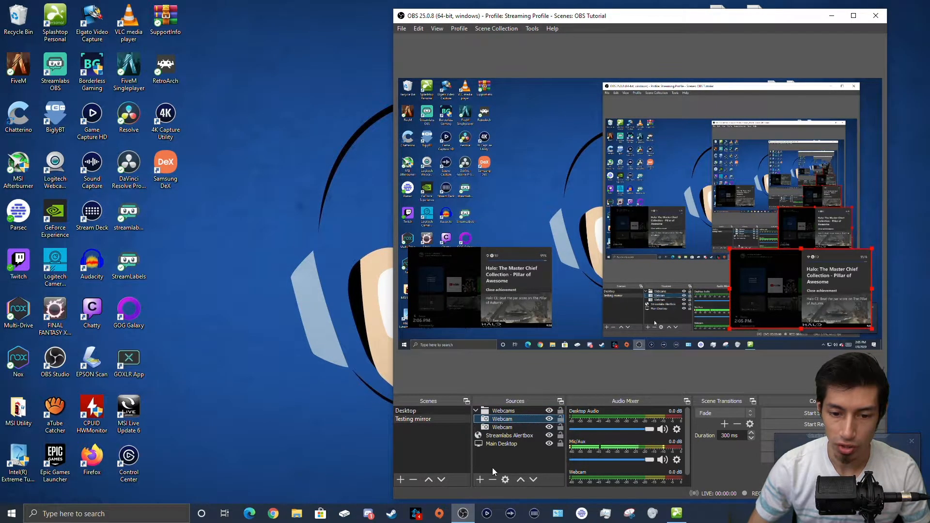
{"action": "left_click", "coordinate": [476, 411]}
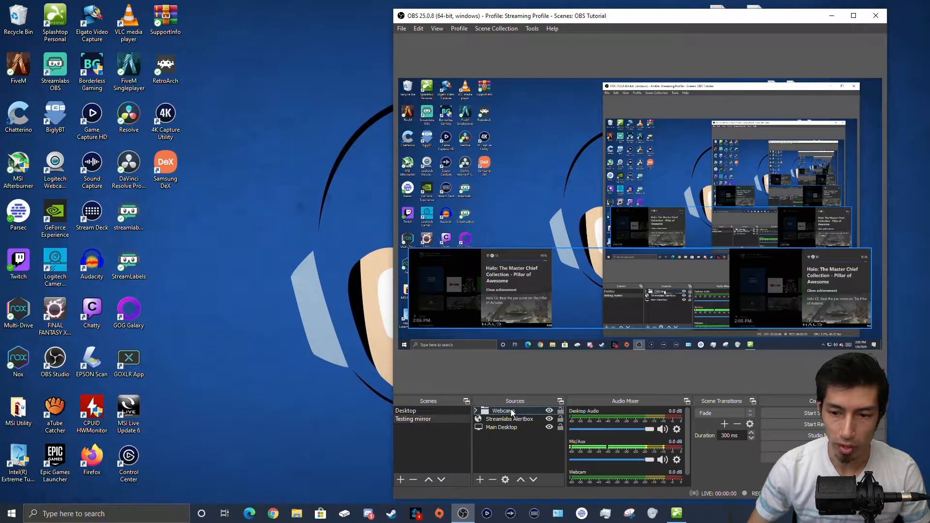
Step: Resize and reposition the collapsed Webcams group on the canvas
{"action": "left_click_drag", "start_coordinate": [545, 299], "coordinate": [542, 190]}
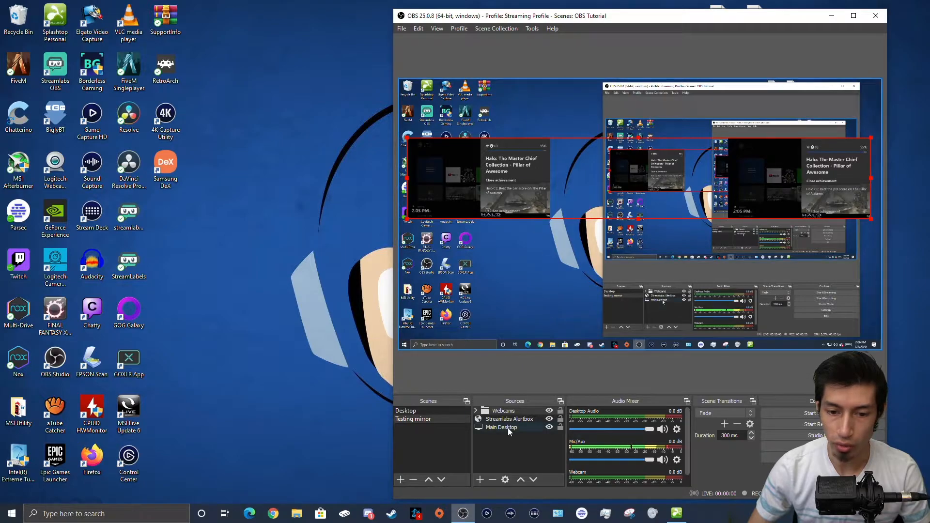
{"action": "left_click_drag", "start_coordinate": [407, 138], "coordinate": [399, 85]}
{"action": "left_click_drag", "start_coordinate": [645, 130], "coordinate": [542, 180]}
{"action": "left_click_drag", "start_coordinate": [791, 141], "coordinate": [731, 190]}
{"action": "left_click_drag", "start_coordinate": [557, 207], "coordinate": [671, 199]}
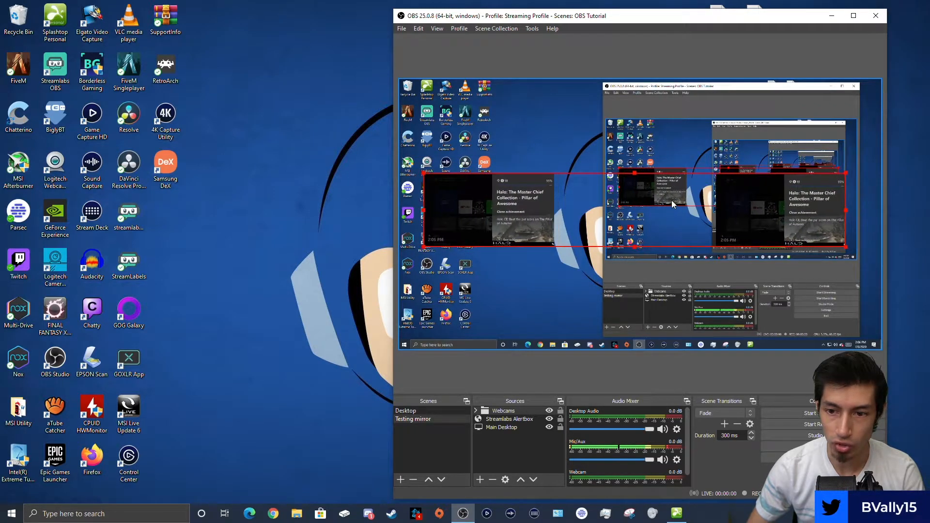
Step: Adjust the size and position of each webcam feed inside the Webcams group
{"action": "left_click", "coordinate": [475, 411]}
{"action": "left_click", "coordinate": [496, 418]}
{"action": "left_click_drag", "start_coordinate": [715, 175], "coordinate": [591, 110]}
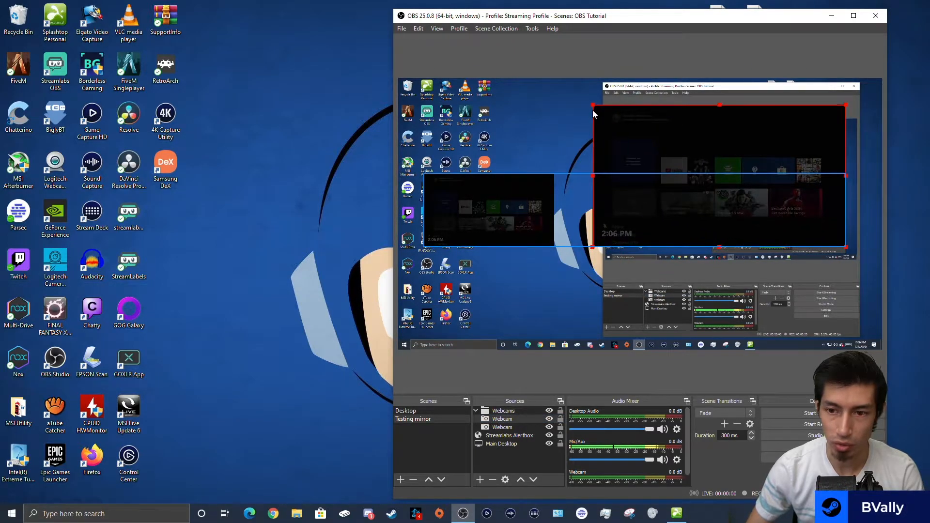
{"action": "left_click_drag", "start_coordinate": [596, 181], "coordinate": [627, 272]}
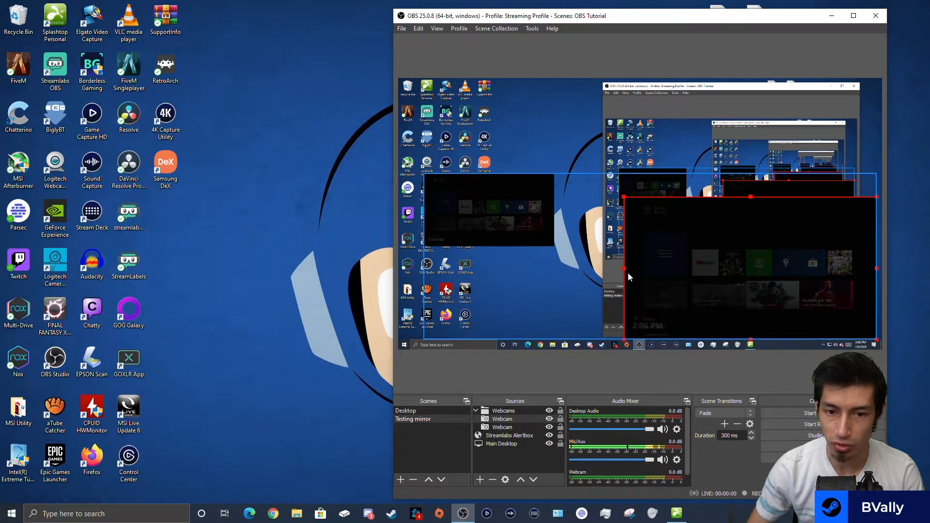
{"action": "left_click", "coordinate": [492, 425]}
{"action": "left_click_drag", "start_coordinate": [468, 222], "coordinate": [465, 185]}
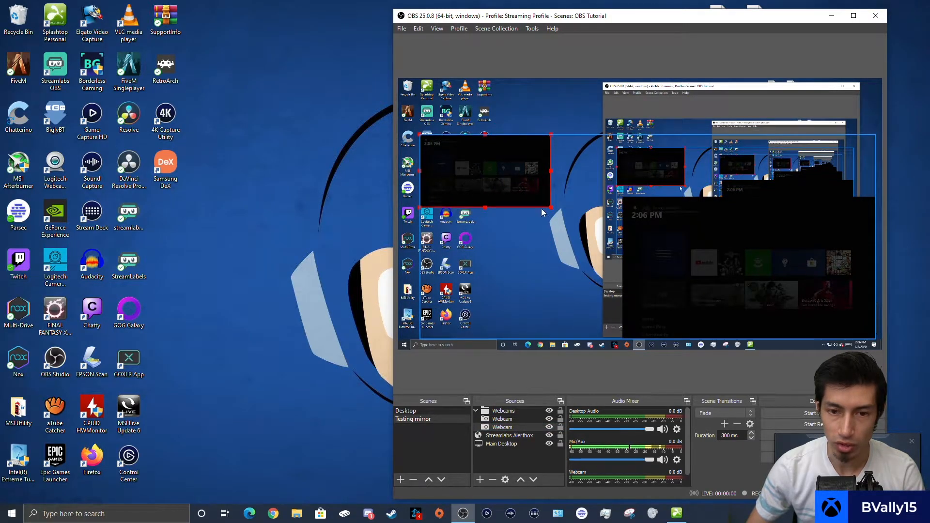
{"action": "left_click_drag", "start_coordinate": [549, 207], "coordinate": [528, 195]}
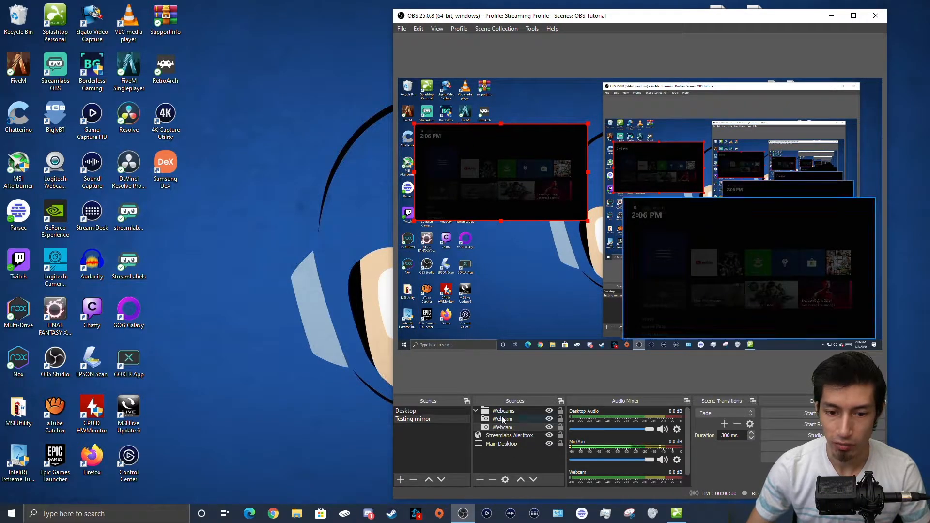
Step: Collapse the Webcams group and shrink it toward the upper left
{"action": "left_click", "coordinate": [476, 411]}
{"action": "left_click", "coordinate": [496, 413]}
{"action": "left_click", "coordinate": [603, 216]}
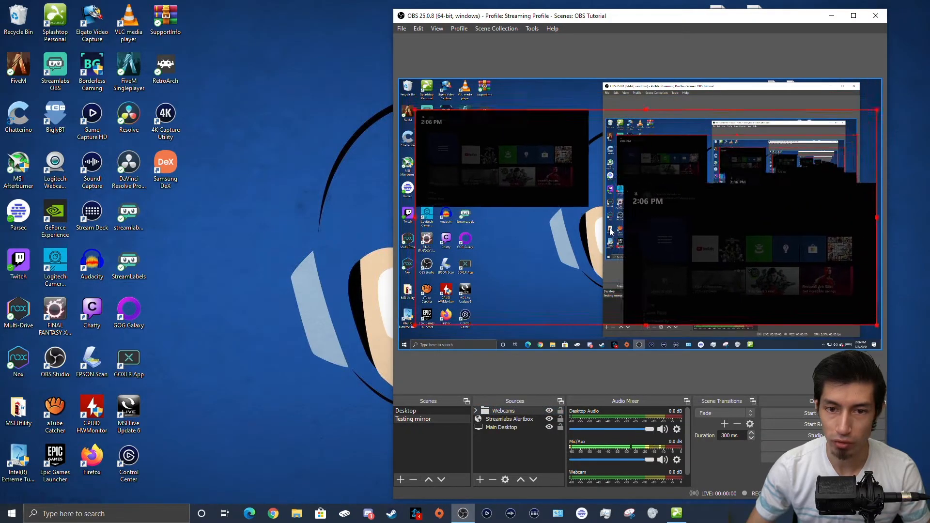
{"action": "left_click_drag", "start_coordinate": [602, 213], "coordinate": [604, 205]}
{"action": "left_click_drag", "start_coordinate": [407, 88], "coordinate": [629, 229]}
{"action": "left_click_drag", "start_coordinate": [769, 270], "coordinate": [633, 199]}
Step: Add the existing Webcams group to the Desktop scene and stretch it across the upper-right area
{"action": "left_click", "coordinate": [412, 410]}
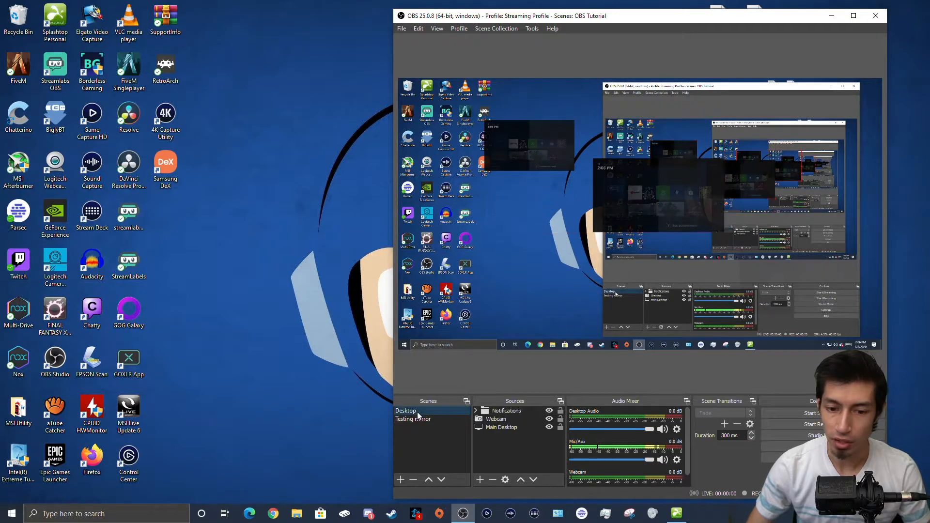
{"action": "left_click", "coordinate": [480, 479]}
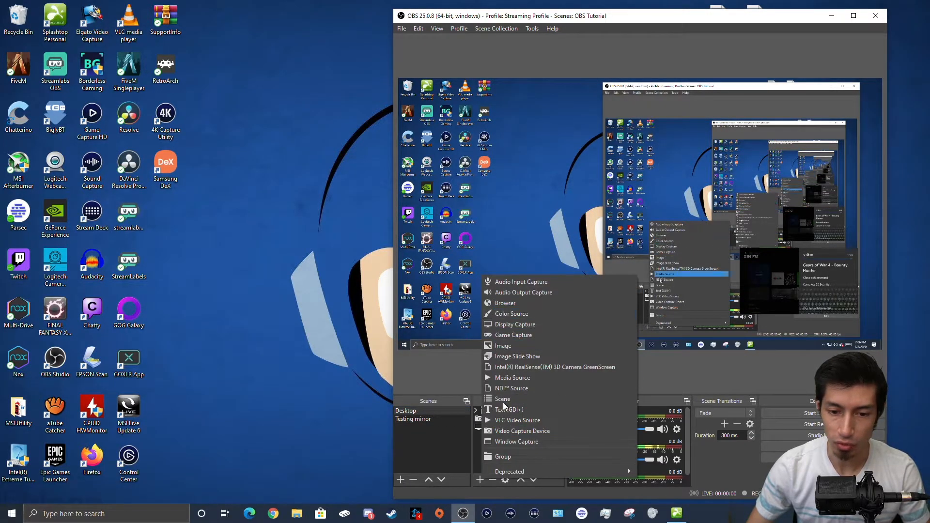
{"action": "left_click", "coordinate": [502, 457]}
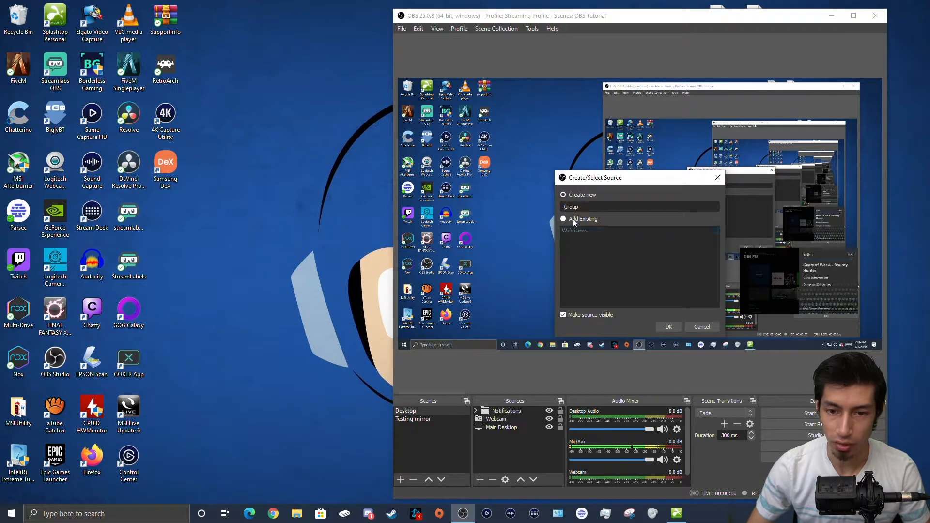
{"action": "left_click", "coordinate": [574, 220]}
{"action": "left_click", "coordinate": [581, 231]}
{"action": "left_click", "coordinate": [674, 327]}
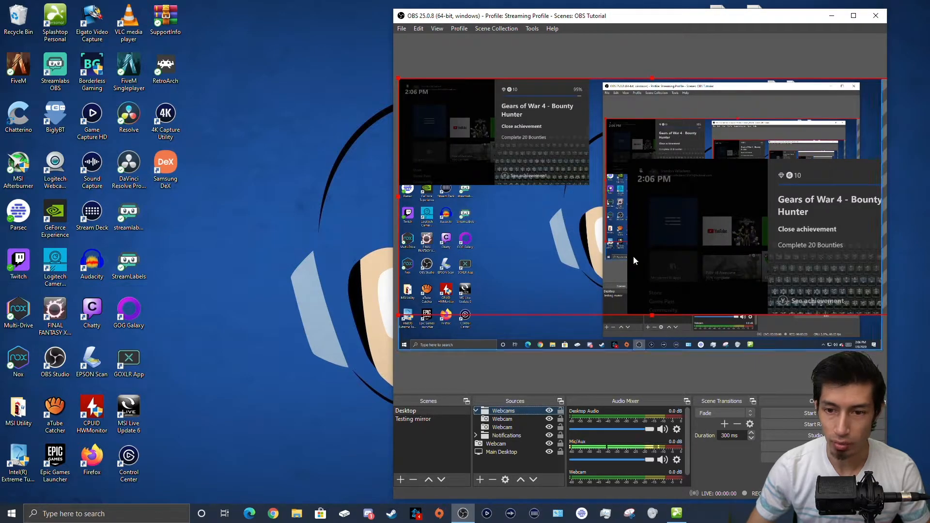
{"action": "left_click_drag", "start_coordinate": [651, 267], "coordinate": [672, 282]}
{"action": "left_click_drag", "start_coordinate": [419, 96], "coordinate": [600, 145]}
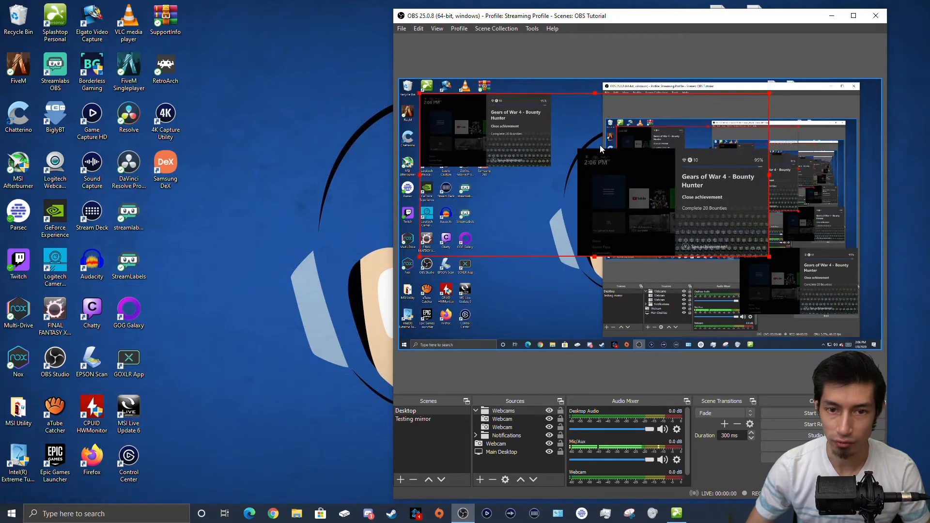
{"action": "left_click", "coordinate": [477, 411]}
{"action": "left_click_drag", "start_coordinate": [683, 157], "coordinate": [795, 144]}
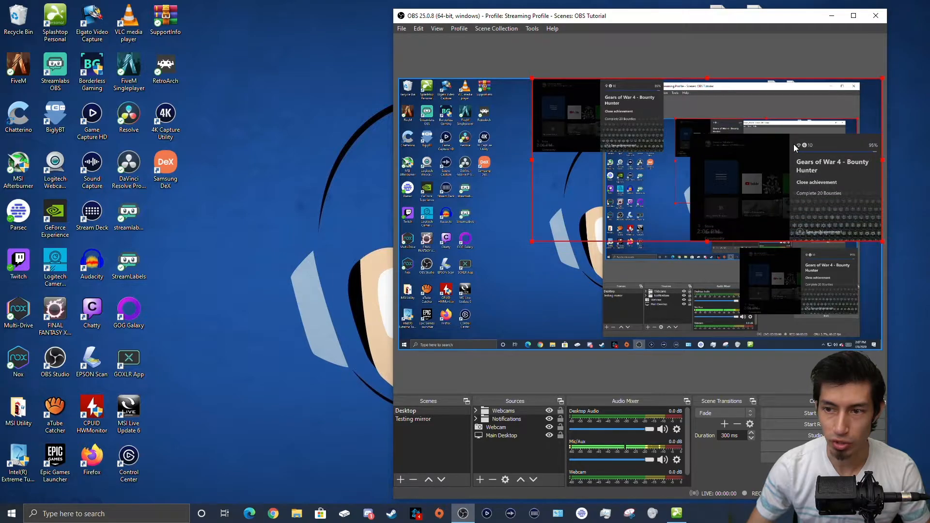
Step: Resize and move the Webcams group, comparing the Desktop and Testing mirror scenes
{"action": "left_click", "coordinate": [414, 419]}
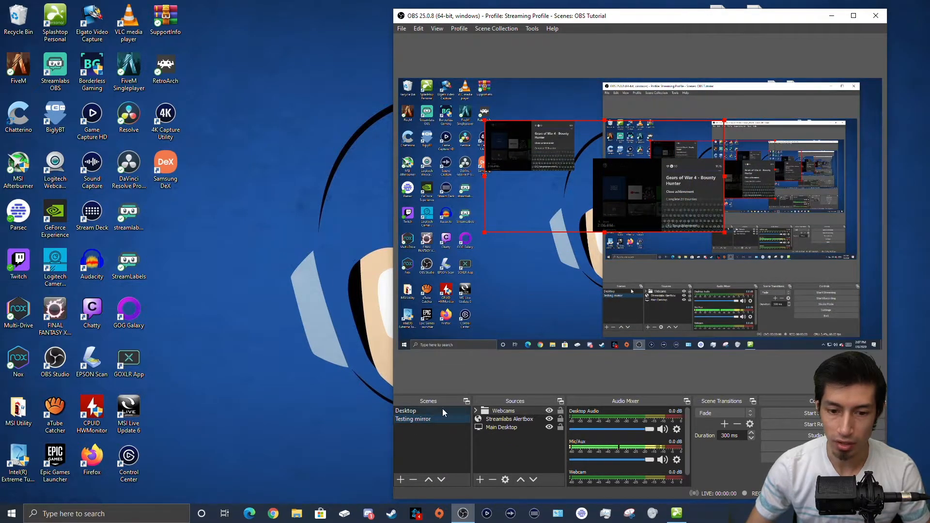
{"action": "left_click", "coordinate": [432, 410]}
{"action": "left_click_drag", "start_coordinate": [532, 241], "coordinate": [513, 284]}
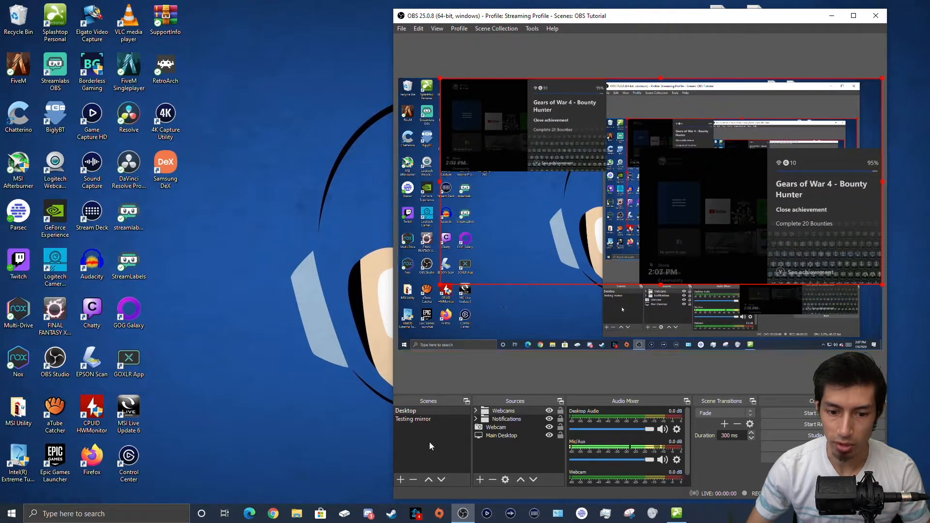
{"action": "left_click", "coordinate": [422, 419]}
{"action": "left_click_drag", "start_coordinate": [649, 169], "coordinate": [721, 161]}
{"action": "left_click", "coordinate": [423, 411]}
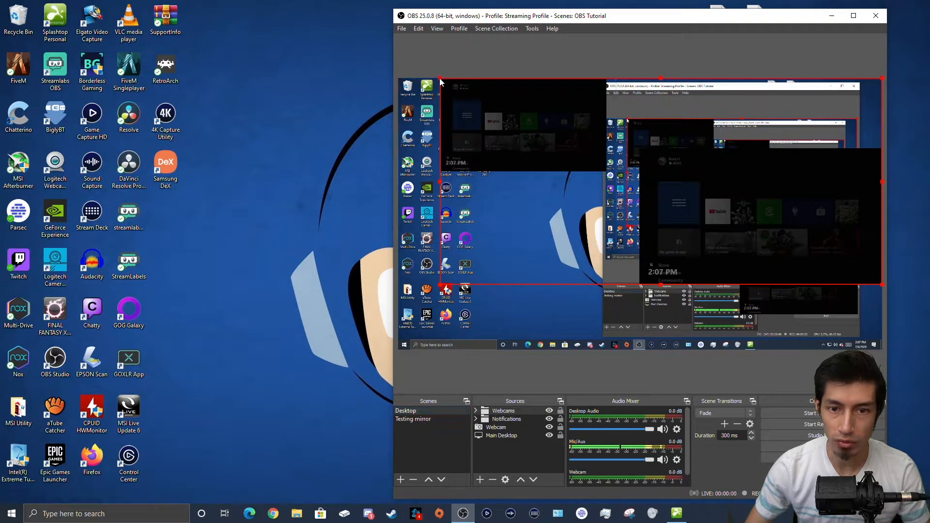
{"action": "left_click_drag", "start_coordinate": [440, 78], "coordinate": [546, 164]}
{"action": "left_click_drag", "start_coordinate": [682, 196], "coordinate": [654, 161]}
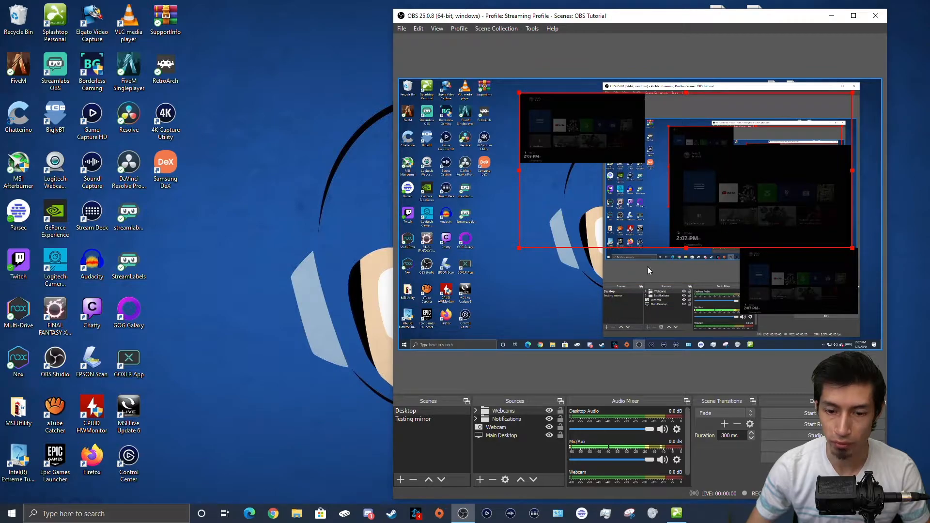
Step: Move the second webcam inside the group to the lower left, then switch to Testing mirror
{"action": "left_click", "coordinate": [475, 410]}
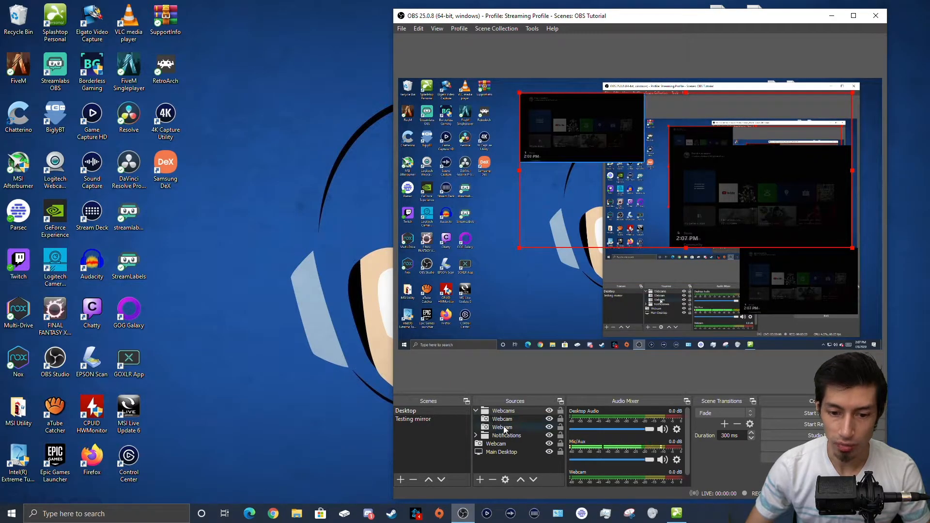
{"action": "left_click", "coordinate": [502, 427]}
{"action": "left_click_drag", "start_coordinate": [618, 146], "coordinate": [618, 309]}
{"action": "left_click", "coordinate": [602, 242]}
{"action": "left_click", "coordinate": [661, 257]}
{"action": "left_click", "coordinate": [635, 376]}
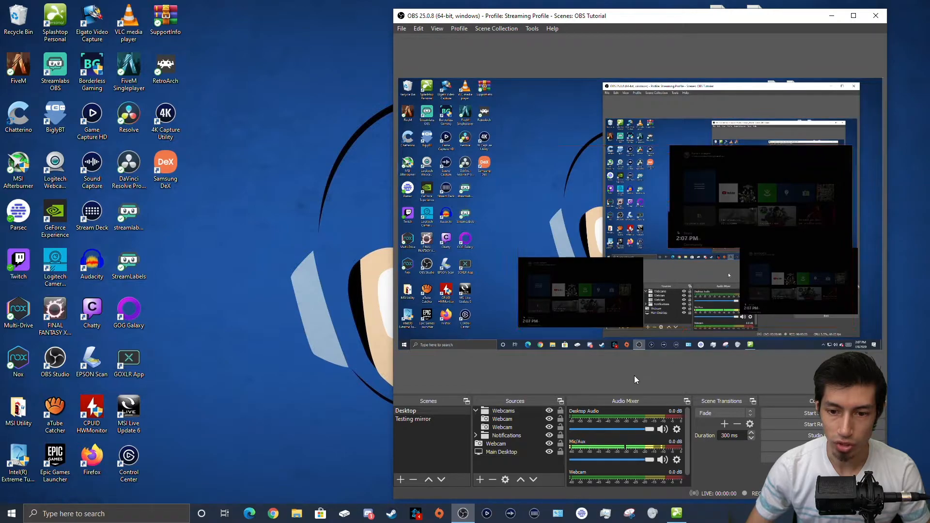
{"action": "left_click", "coordinate": [676, 229]}
{"action": "mouse_move", "coordinate": [676, 238]}
{"action": "left_mouse_down"}
{"action": "mouse_move", "coordinate": [690, 222]}
{"action": "mouse_move", "coordinate": [686, 235]}
{"action": "left_mouse_up"}
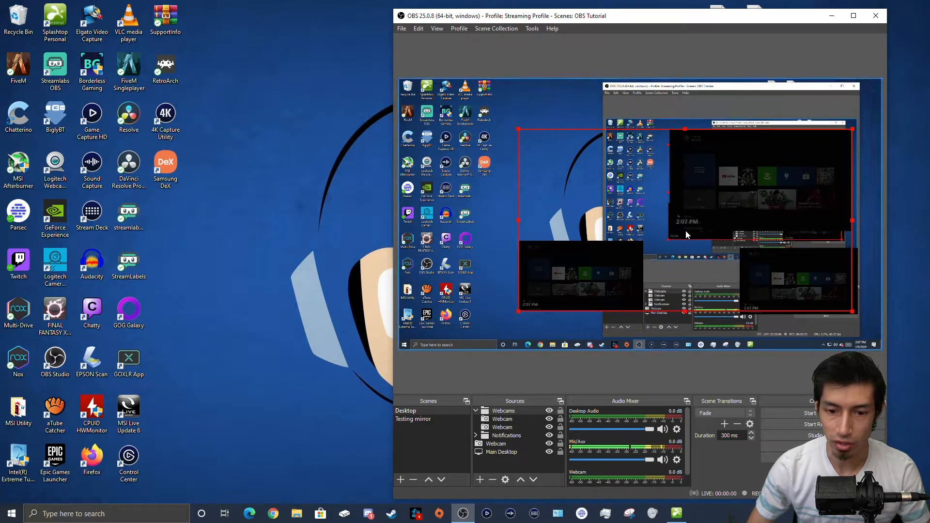
{"action": "left_click", "coordinate": [475, 410]}
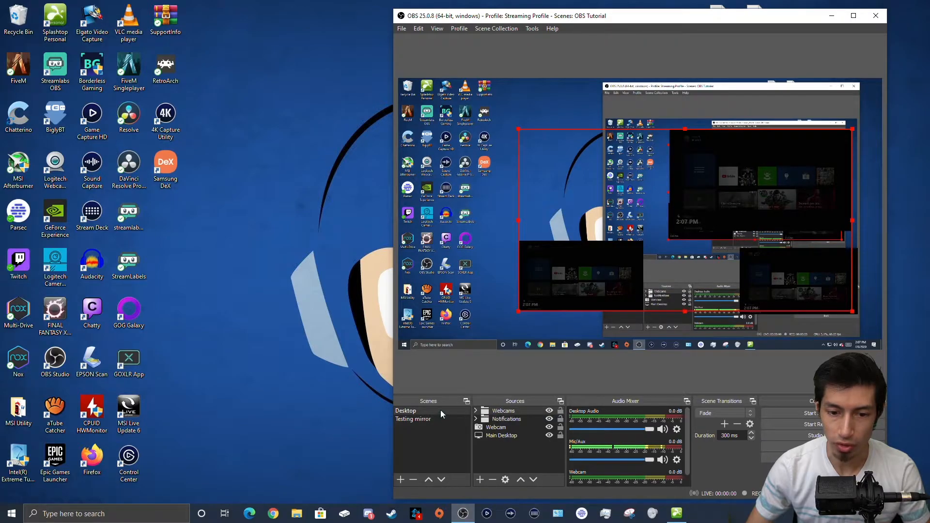
{"action": "left_click", "coordinate": [428, 422]}
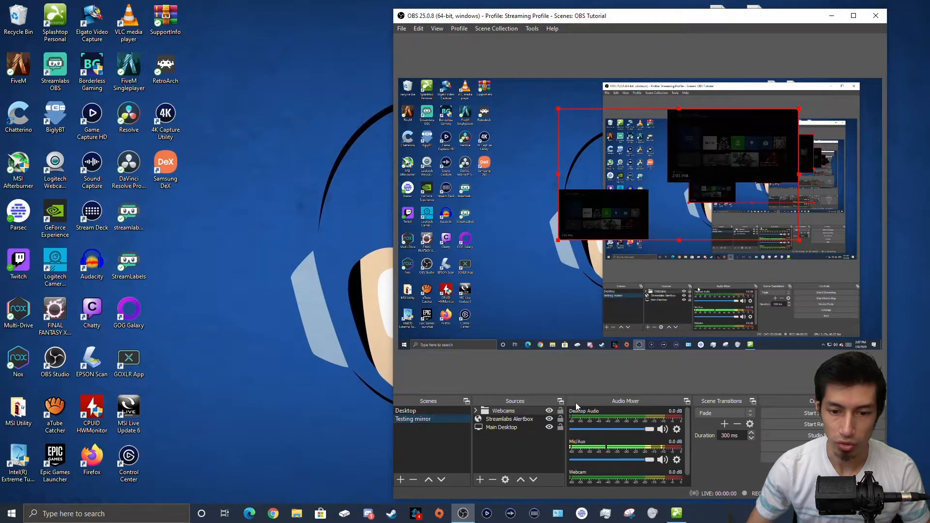
Step: Drag the Webcams group left on the Testing mirror canvas and check its two webcams
{"action": "left_click_drag", "start_coordinate": [647, 194], "coordinate": [567, 200]}
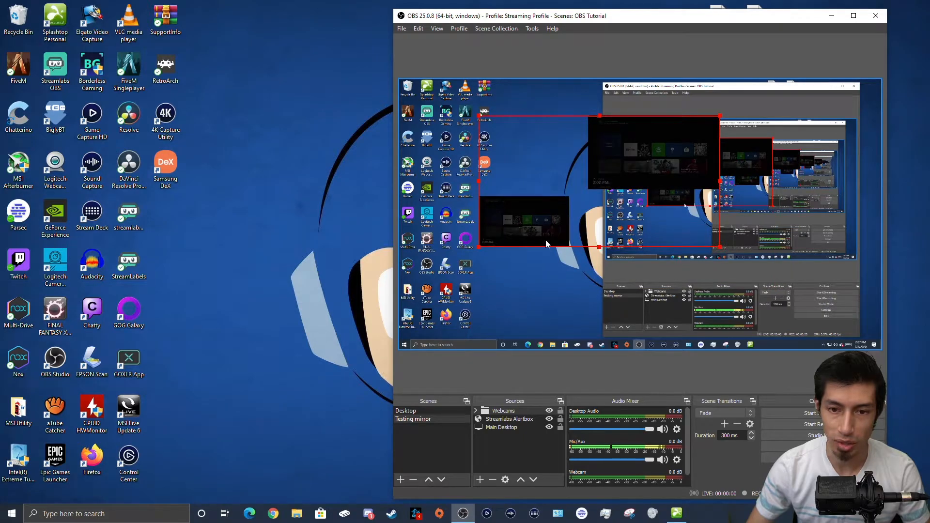
{"action": "left_click_drag", "start_coordinate": [538, 230], "coordinate": [566, 242]}
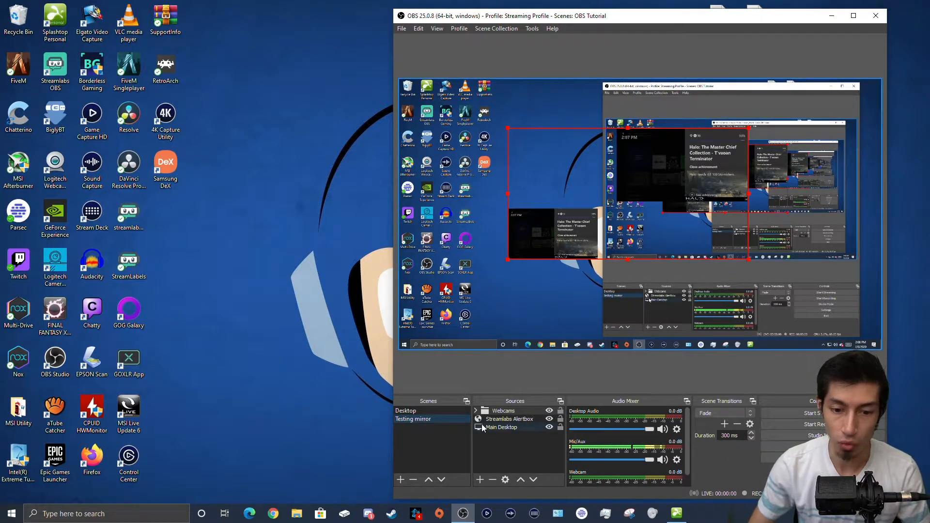
{"action": "left_click", "coordinate": [508, 411]}
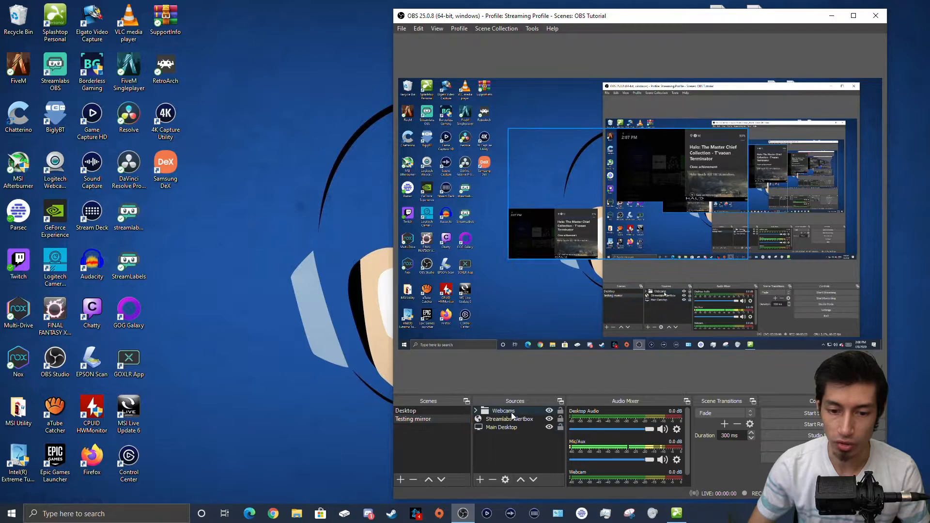
{"action": "left_click", "coordinate": [475, 410]}
{"action": "left_click", "coordinate": [493, 437]}
{"action": "left_click", "coordinate": [497, 458]}
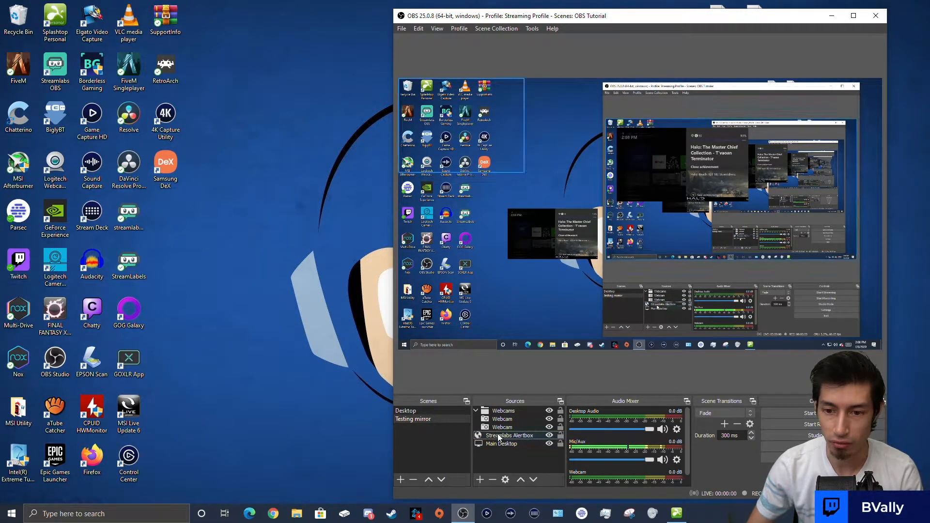
{"action": "left_click", "coordinate": [475, 411]}
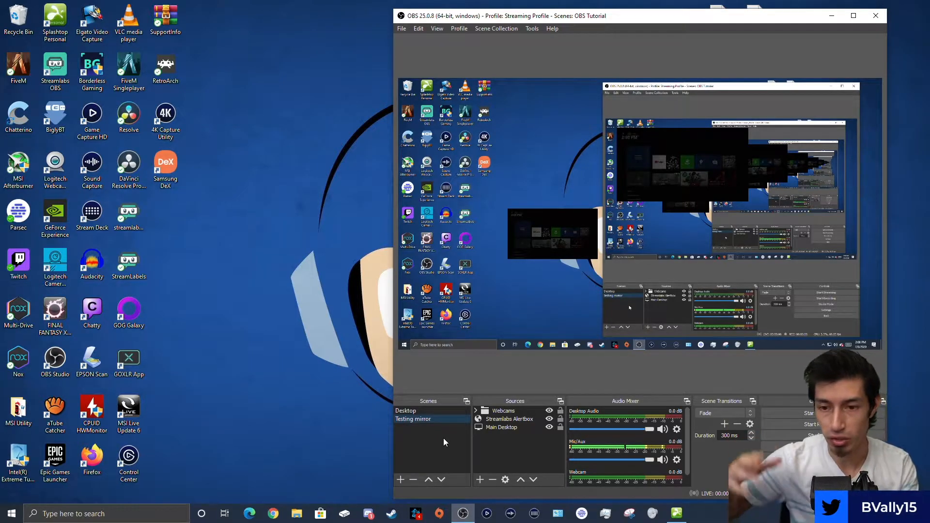
{"action": "left_click", "coordinate": [509, 419]}
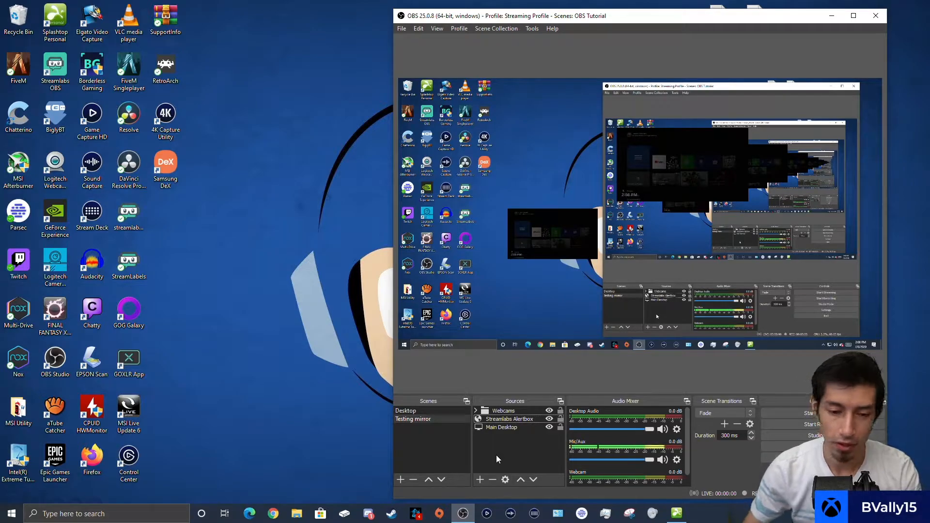
{"action": "left_click", "coordinate": [421, 433]}
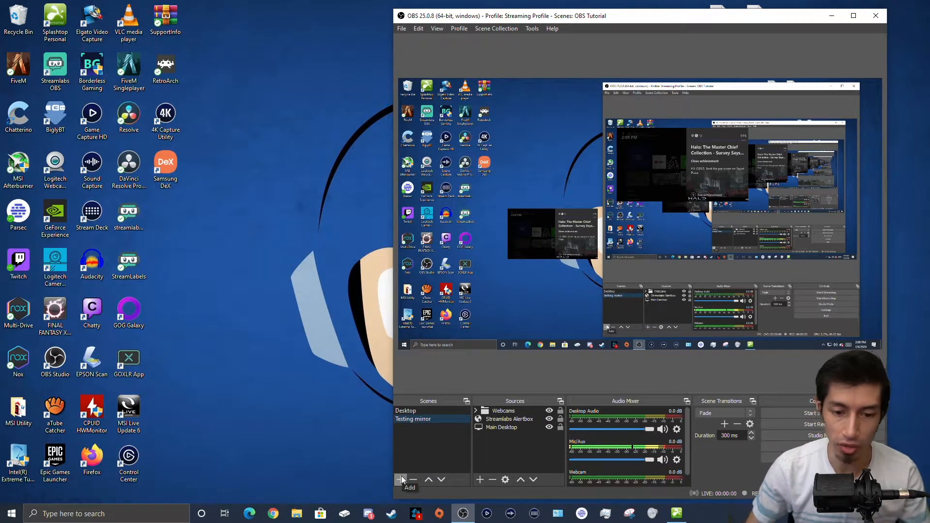
Step: Add a separator scene named '-----'
{"action": "left_click", "coordinate": [401, 477]}
{"action": "type", "text": "------------"}
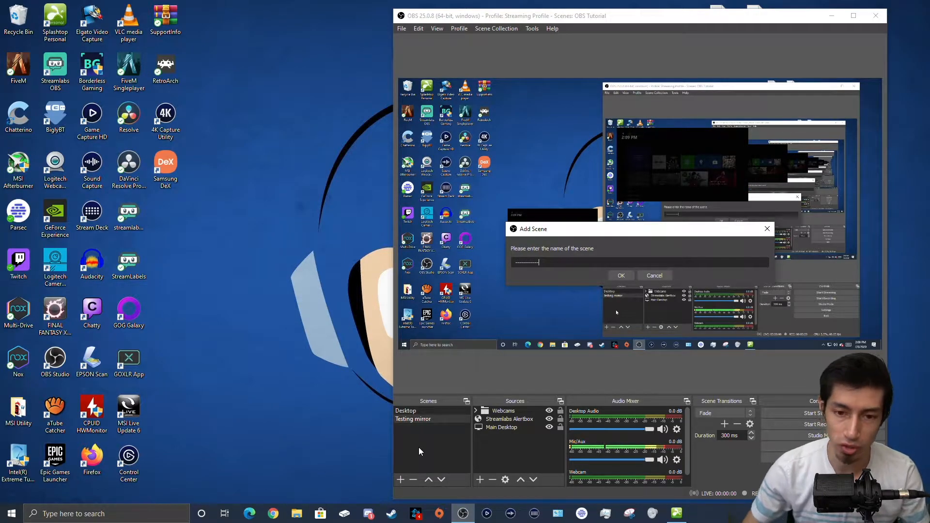
{"action": "left_click", "coordinate": [626, 278]}
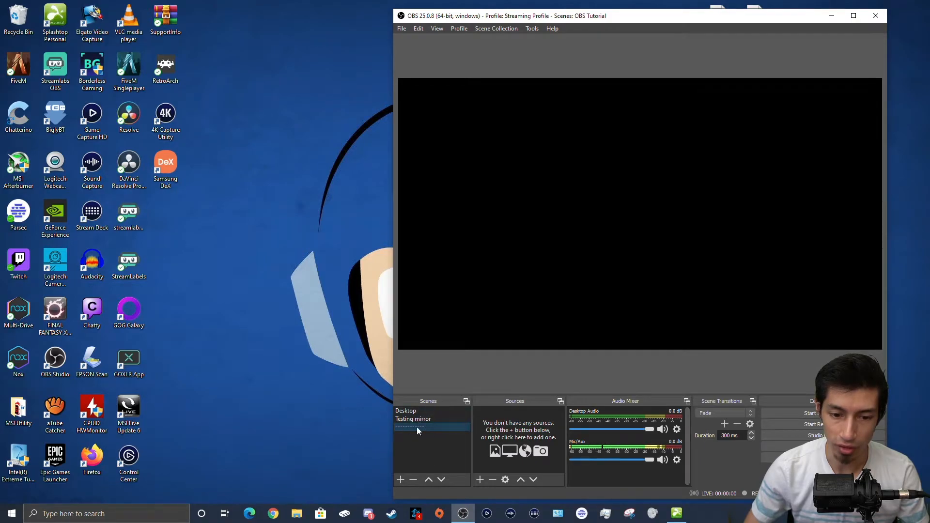
Step: Add a new empty scene named 'Scene Sources'
{"action": "left_click", "coordinate": [402, 480]}
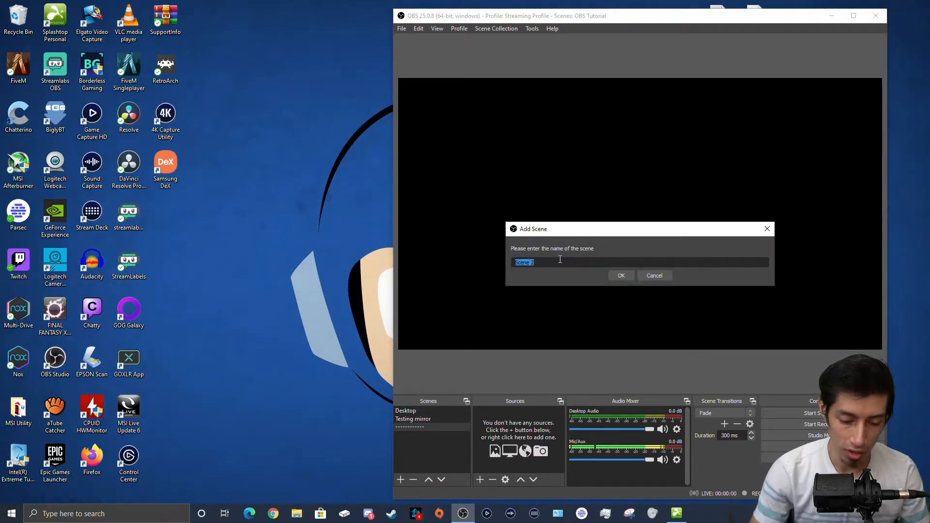
{"action": "type", "text": "s"}
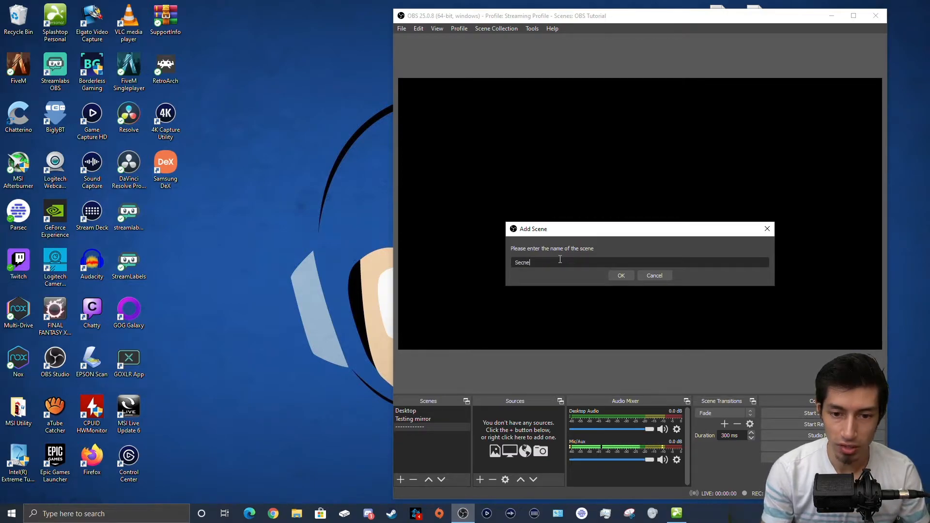
{"action": "type", "text": "cene Sources"}
{"action": "key", "text": "Return"}
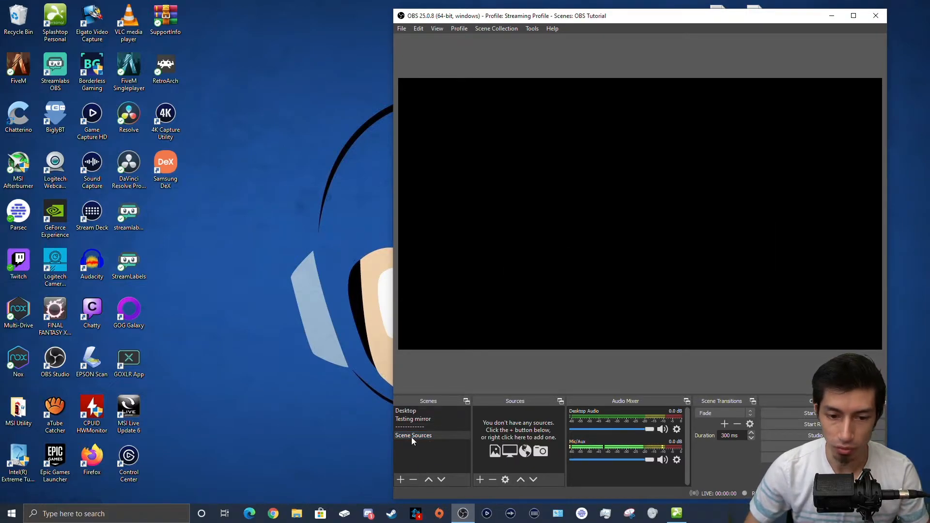
Step: Add the existing Streamlabs Alertbox browser source to Scene Sources
{"action": "left_click", "coordinate": [483, 475]}
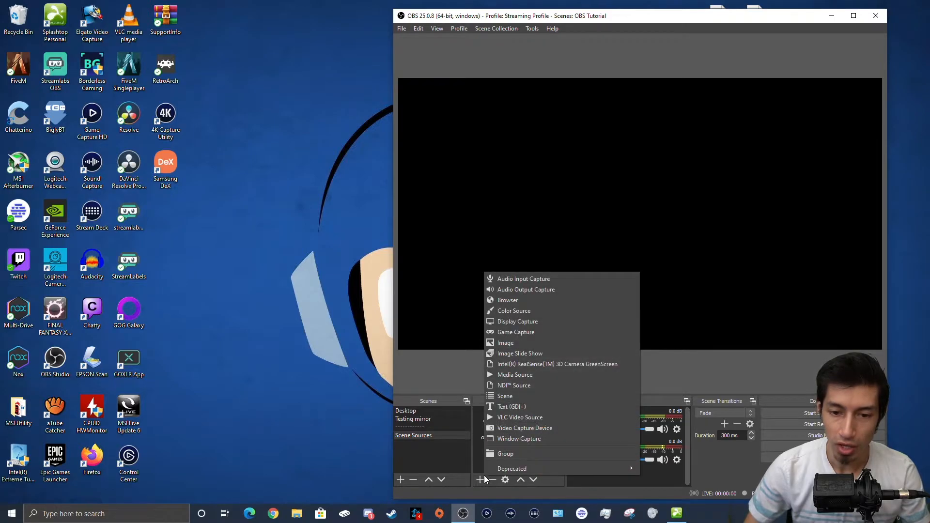
{"action": "left_click", "coordinate": [504, 299]}
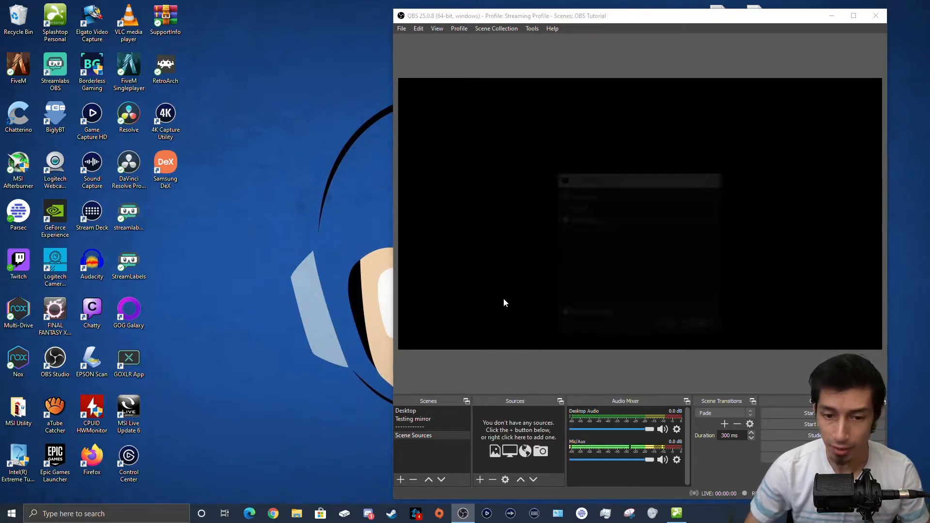
{"action": "left_click", "coordinate": [562, 218]}
{"action": "left_click", "coordinate": [595, 231]}
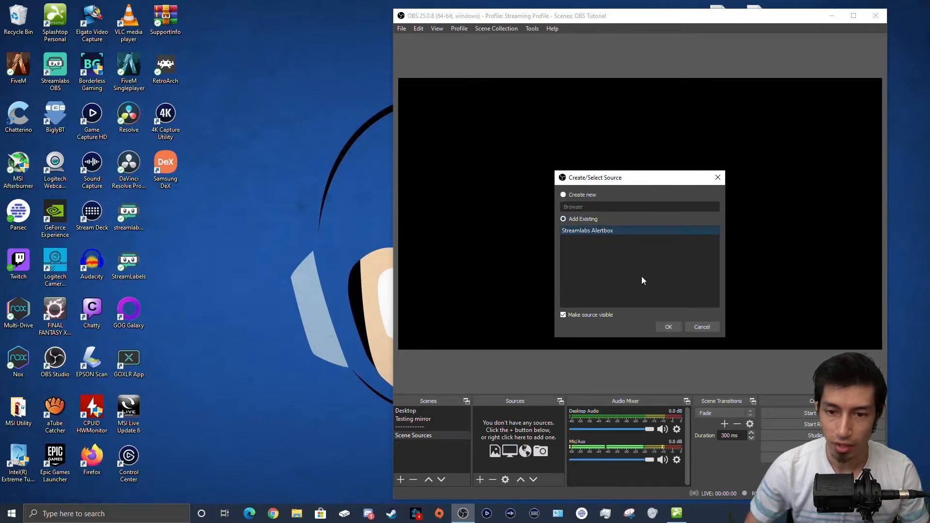
{"action": "left_click", "coordinate": [670, 326]}
{"action": "left_click_drag", "start_coordinate": [599, 228], "coordinate": [599, 201]}
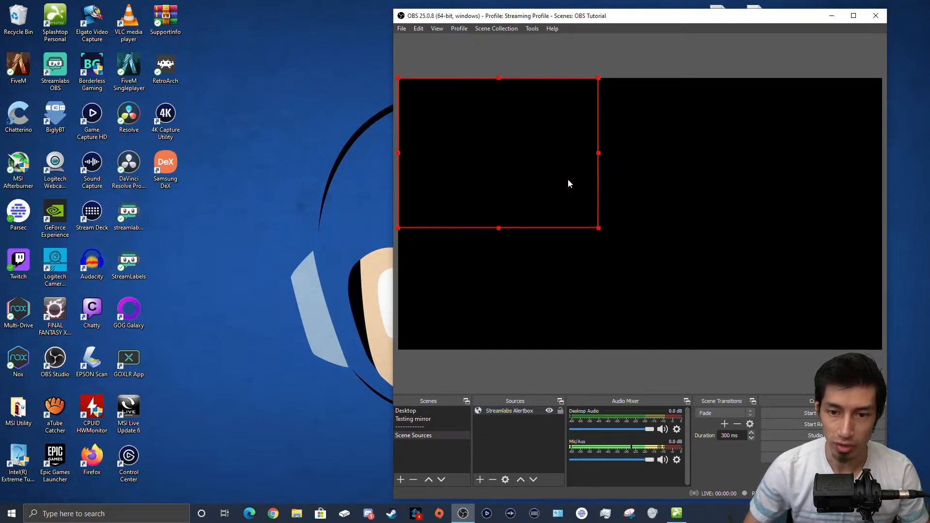
{"action": "left_click", "coordinate": [488, 439]}
Step: Add the existing Webcam and shrink it into the bottom-right corner
{"action": "left_click", "coordinate": [481, 479]}
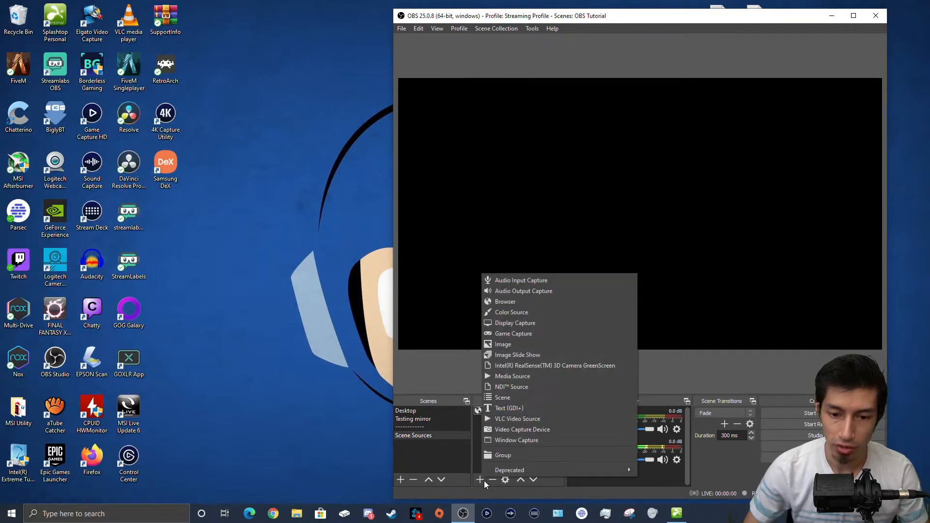
{"action": "left_click", "coordinate": [520, 430]}
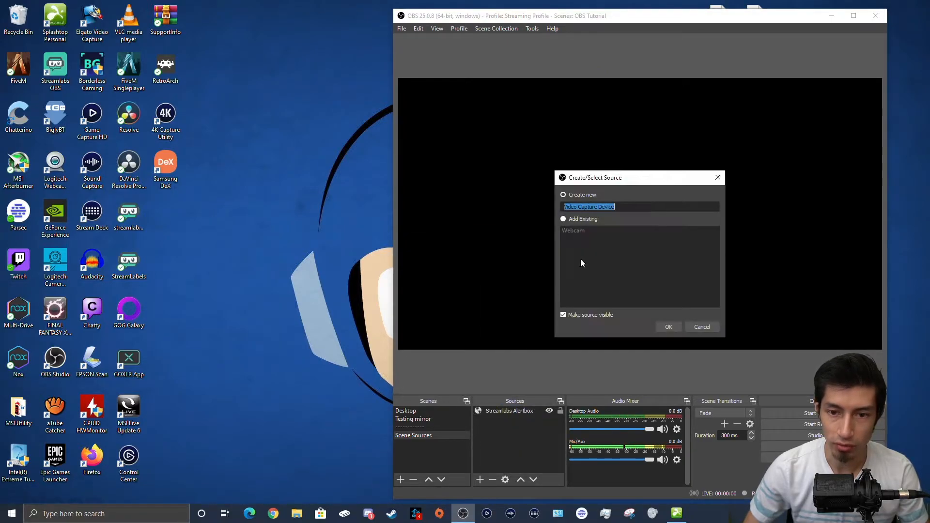
{"action": "left_click", "coordinate": [563, 219]}
{"action": "left_click", "coordinate": [572, 230]}
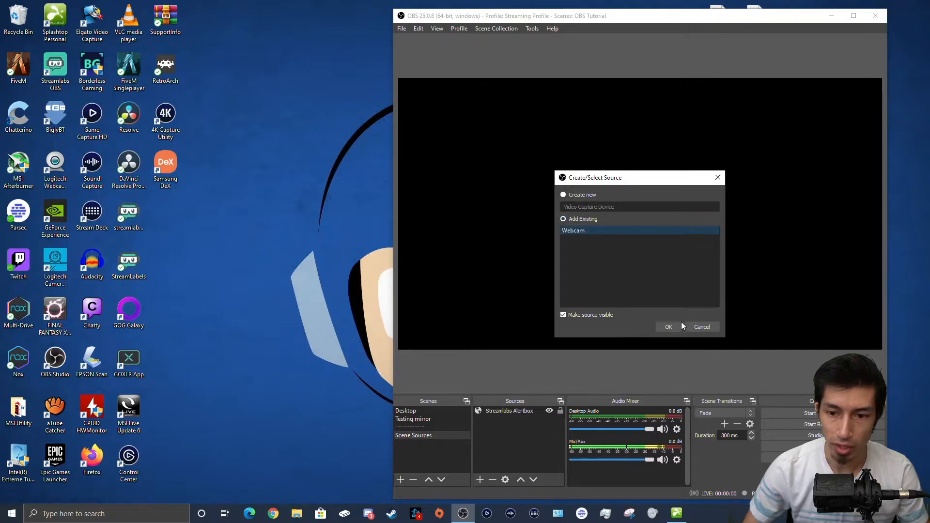
{"action": "left_click", "coordinate": [668, 326]}
{"action": "left_click_drag", "start_coordinate": [399, 79], "coordinate": [754, 305]}
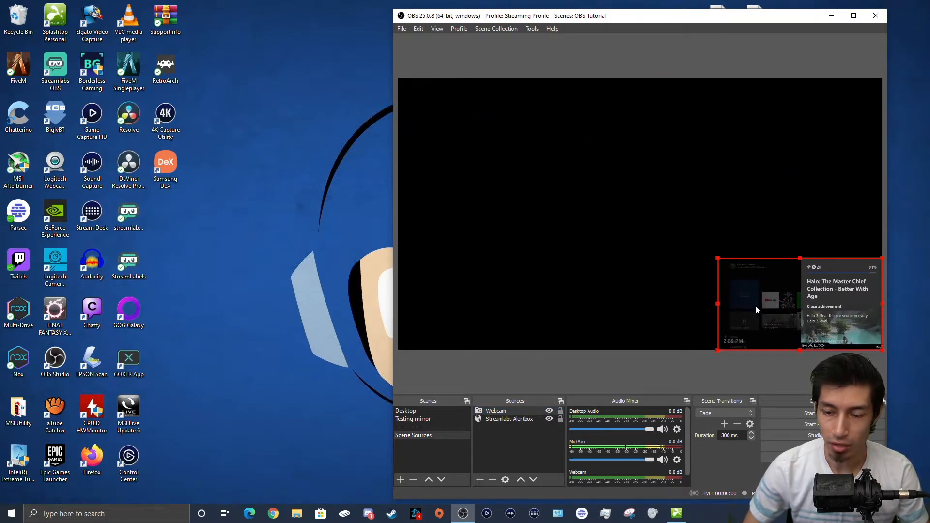
{"action": "left_click_drag", "start_coordinate": [717, 261], "coordinate": [719, 261]}
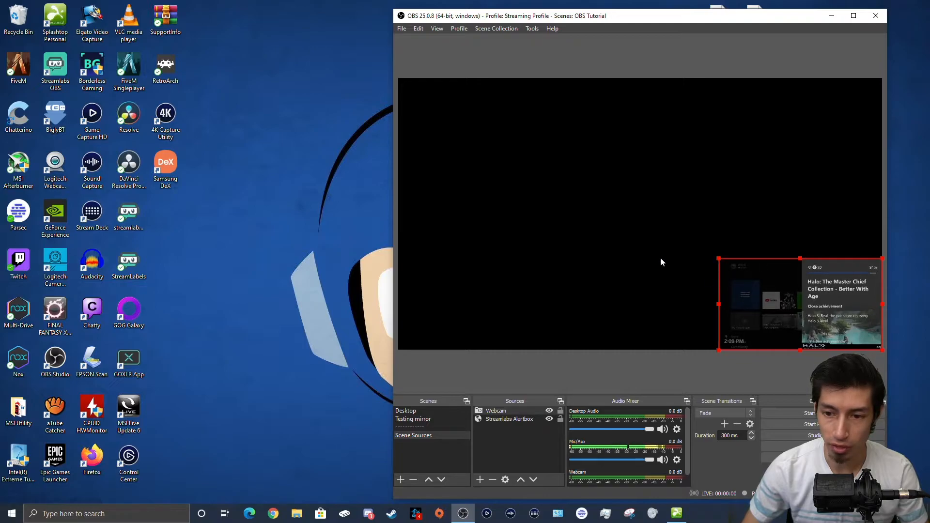
{"action": "left_click", "coordinate": [486, 454]}
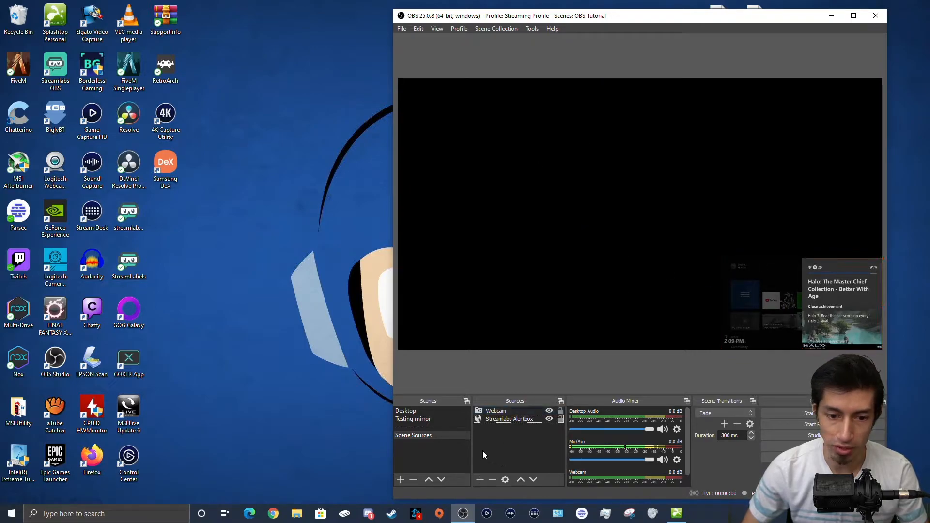
Step: Create a new scene named 'Gaming Scene' and move it above the separator line
{"action": "left_click", "coordinate": [435, 419]}
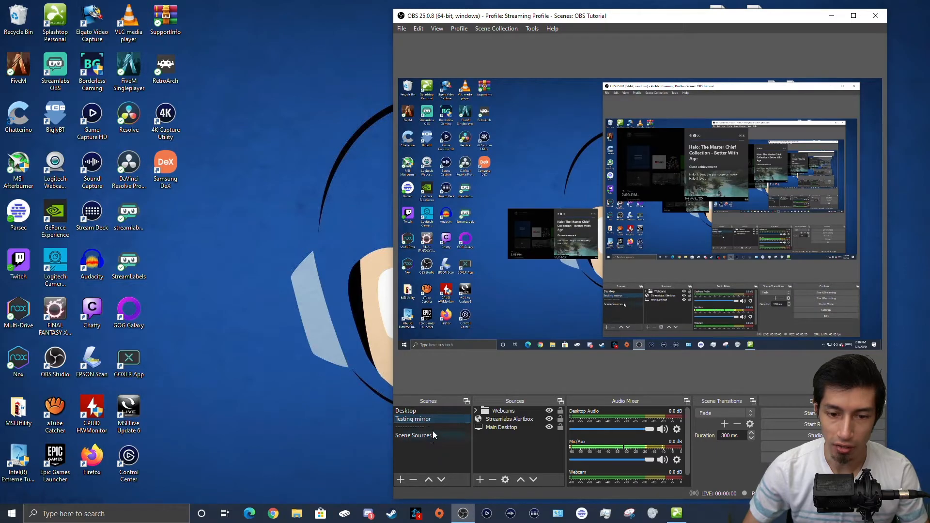
{"action": "left_click", "coordinate": [401, 479]}
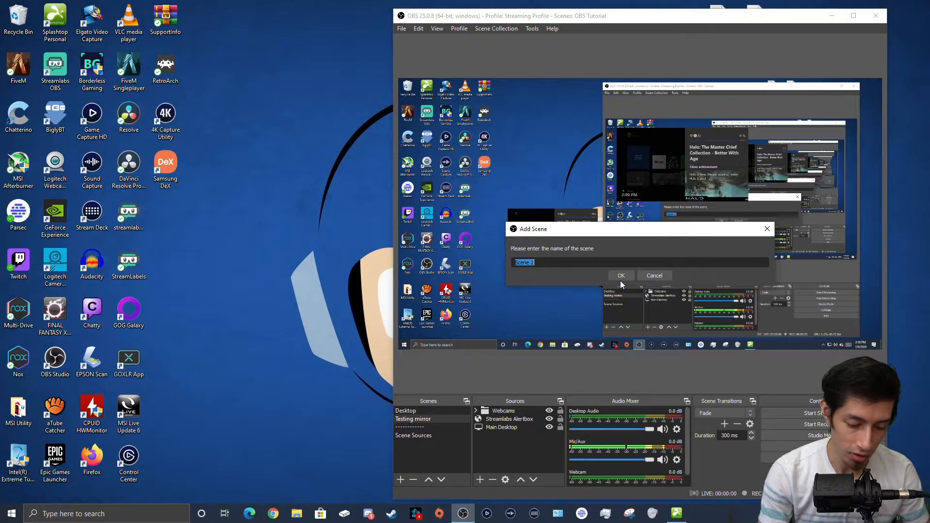
{"action": "type", "text": "Gaming Scene"}
{"action": "left_click", "coordinate": [621, 277]}
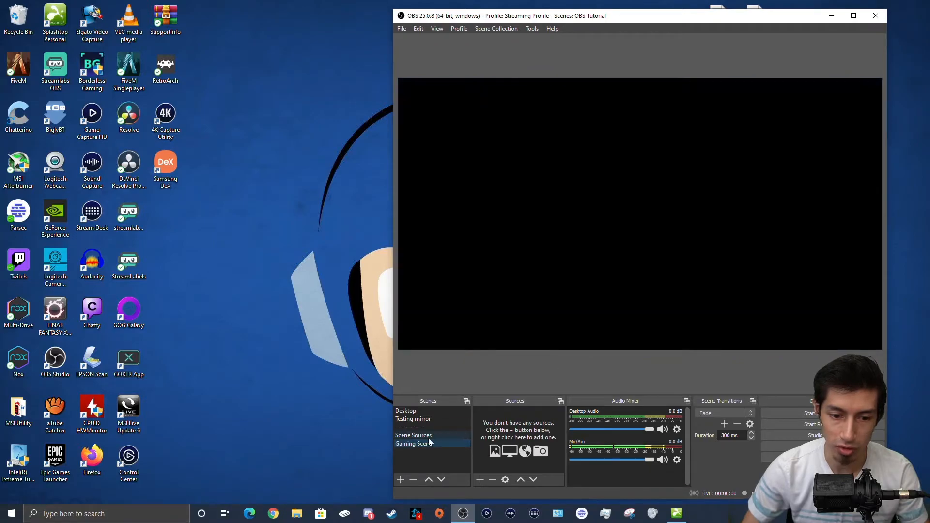
{"action": "left_click_drag", "start_coordinate": [422, 444], "coordinate": [427, 427]}
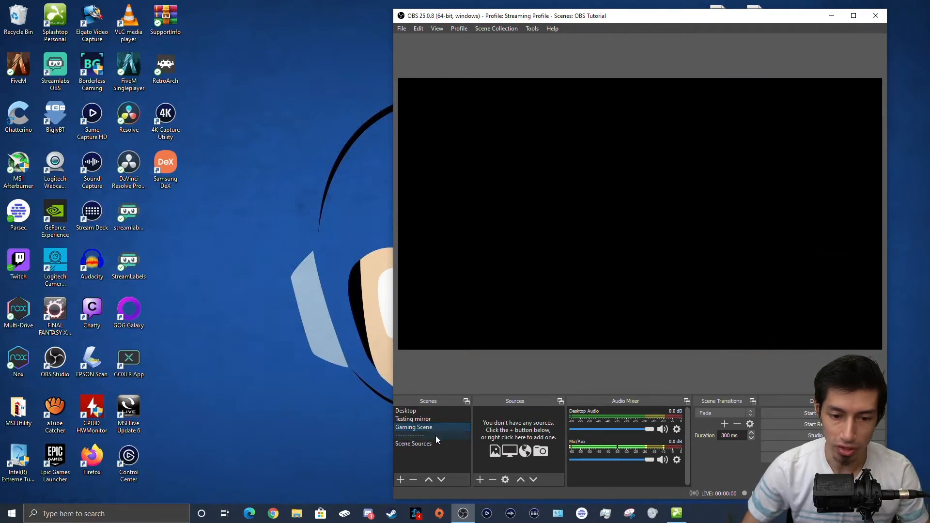
Step: Add the existing Scene Sources scene to Gaming Scene as a nested source
{"action": "left_click", "coordinate": [480, 479]}
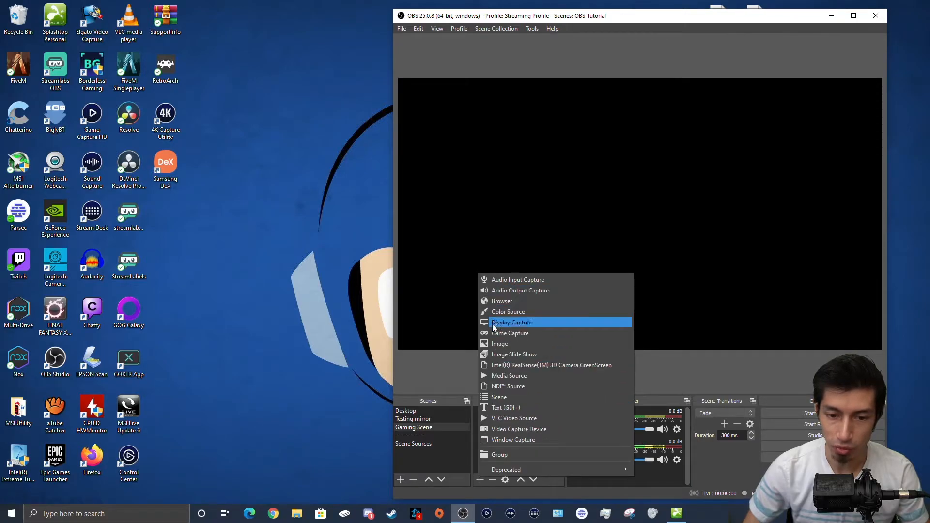
{"action": "left_click", "coordinate": [521, 395]}
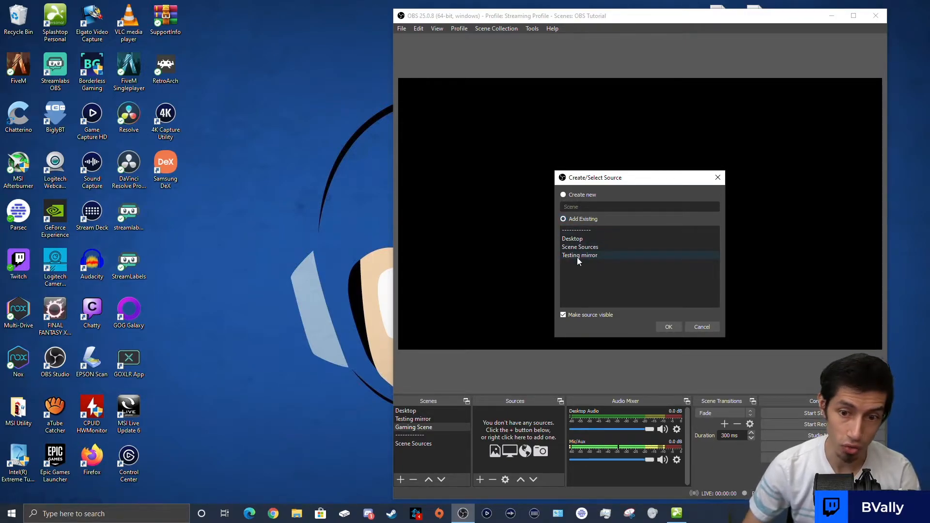
{"action": "left_click", "coordinate": [597, 249]}
{"action": "left_click", "coordinate": [672, 328]}
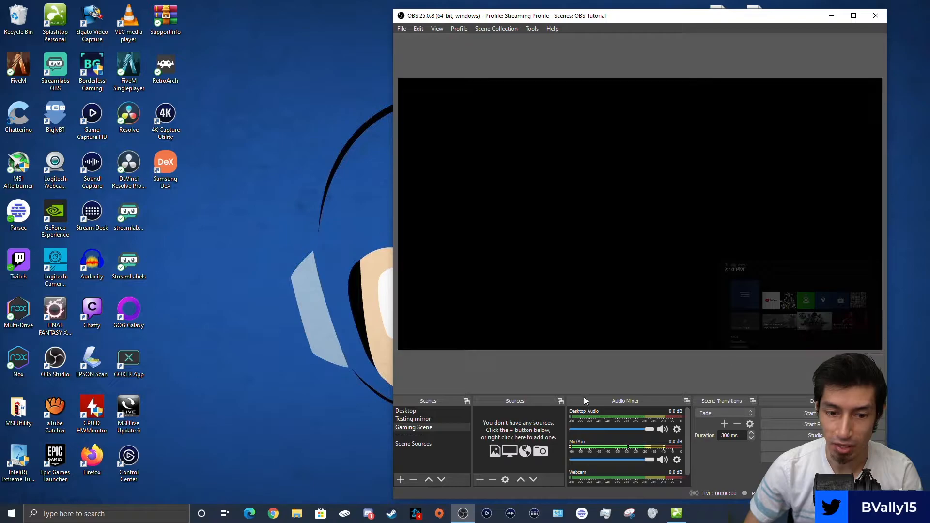
Step: Inspect the nested Scene Sources and its Streamlabs Alertbox, then return to Gaming Scene
{"action": "left_click", "coordinate": [416, 426]}
{"action": "left_click", "coordinate": [512, 410]}
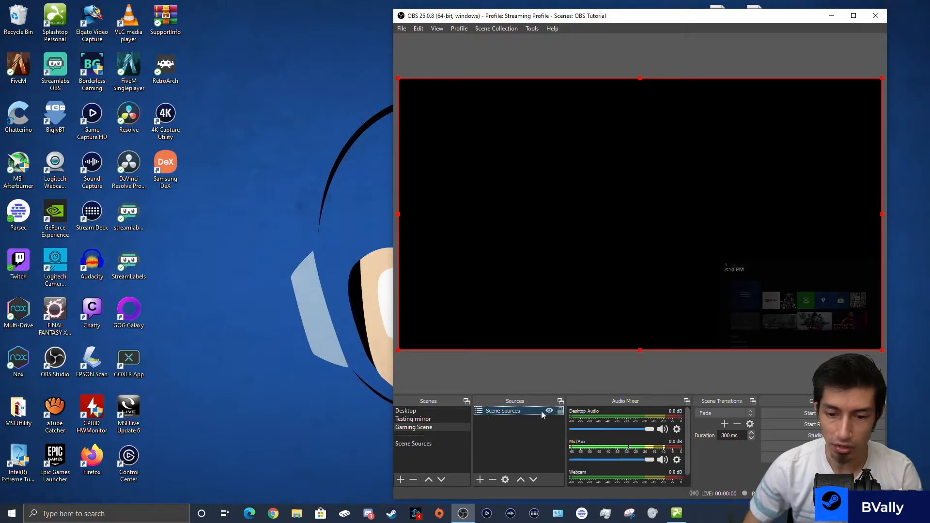
{"action": "left_click", "coordinate": [501, 153]}
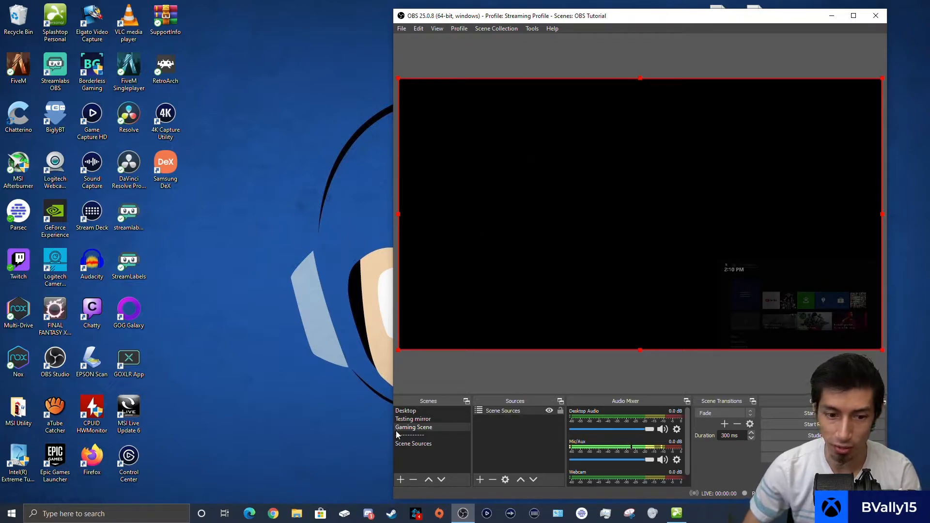
{"action": "left_click", "coordinate": [411, 444]}
{"action": "left_click", "coordinate": [501, 419]}
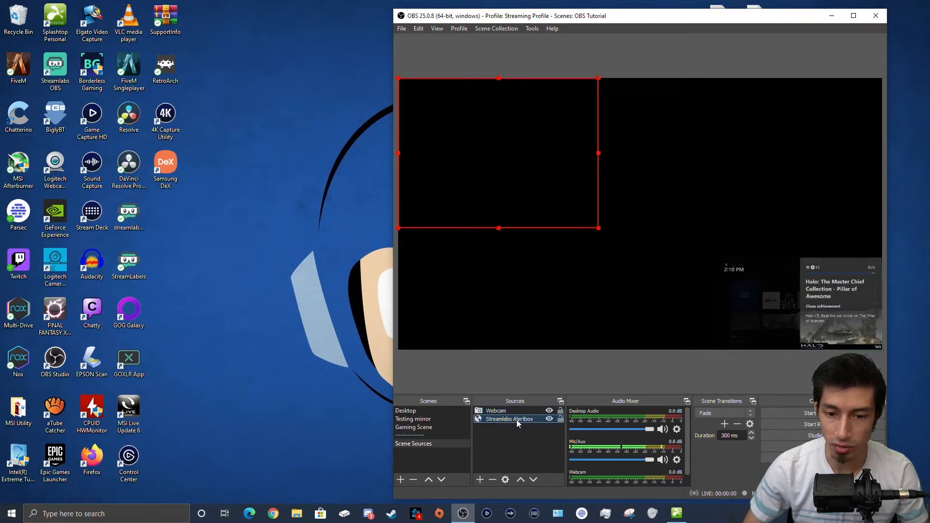
{"action": "left_click", "coordinate": [402, 429]}
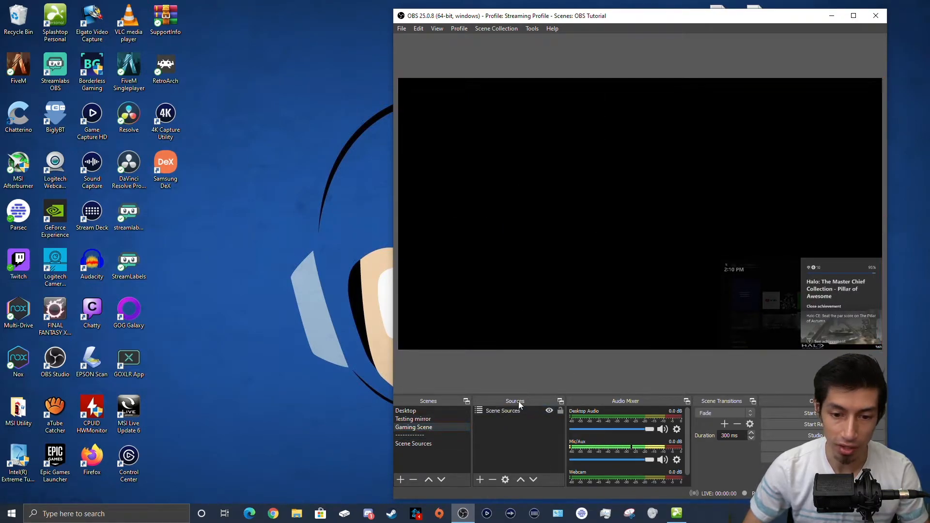
Step: Add the existing Main Desktop display capture and layer Scene Sources above it
{"action": "left_click", "coordinate": [479, 479]}
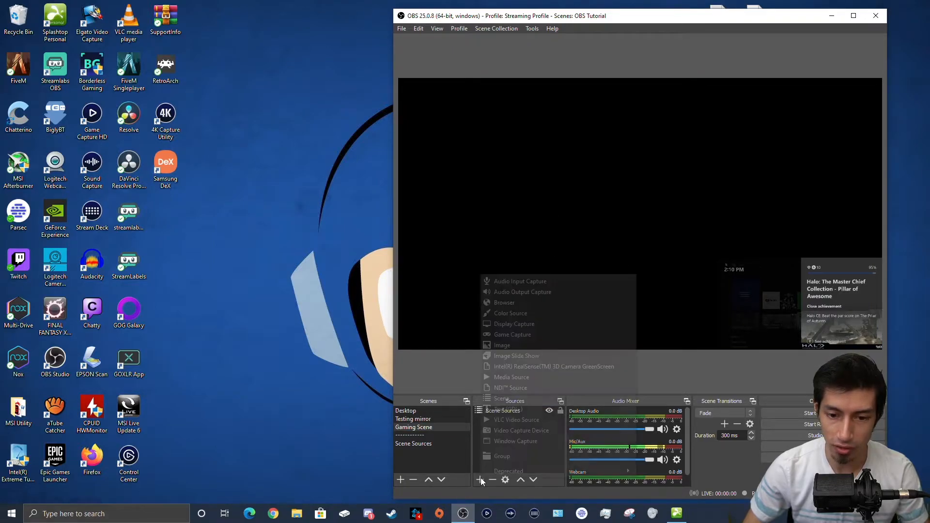
{"action": "left_click", "coordinate": [515, 323]}
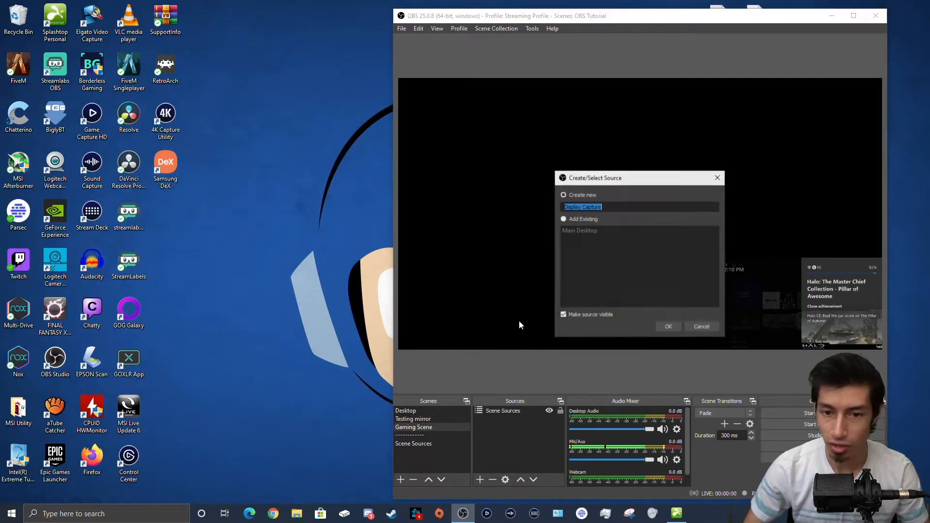
{"action": "left_click", "coordinate": [582, 231]}
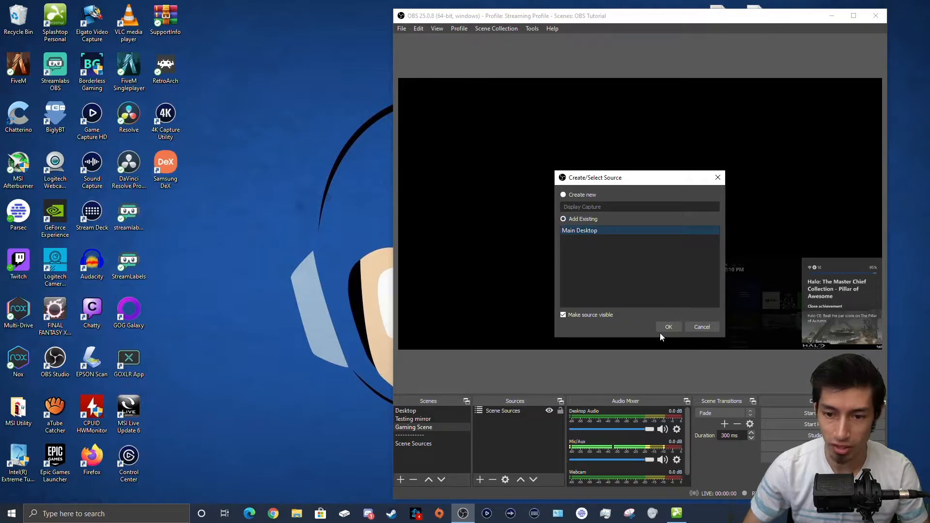
{"action": "left_click", "coordinate": [667, 327]}
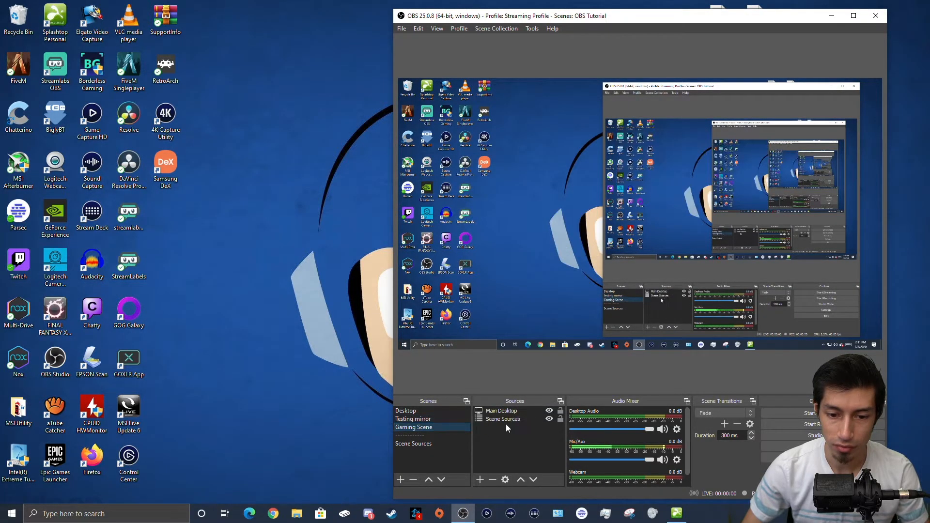
{"action": "left_click_drag", "start_coordinate": [504, 418], "coordinate": [505, 408]}
{"action": "left_click", "coordinate": [505, 438]}
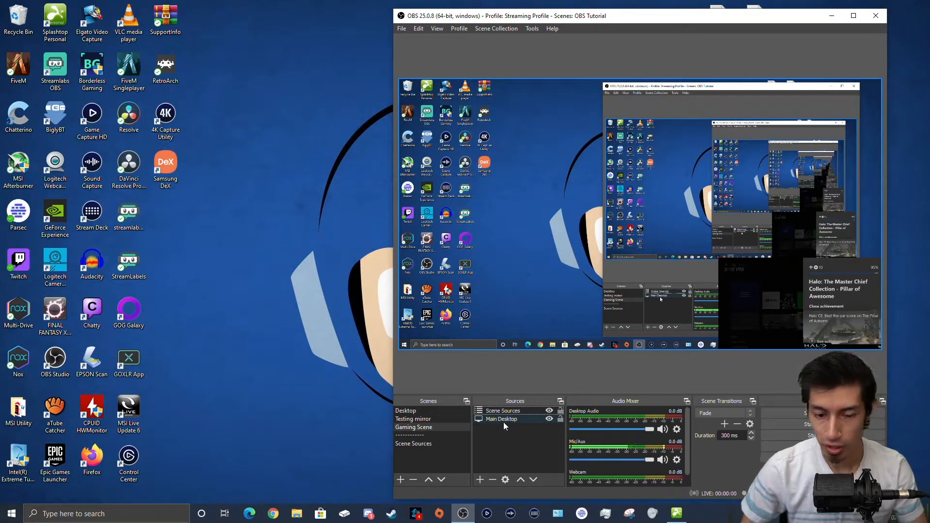
Step: Resize the Main Desktop capture back to fill the canvas, then view Scene Sources
{"action": "left_click", "coordinate": [504, 417]}
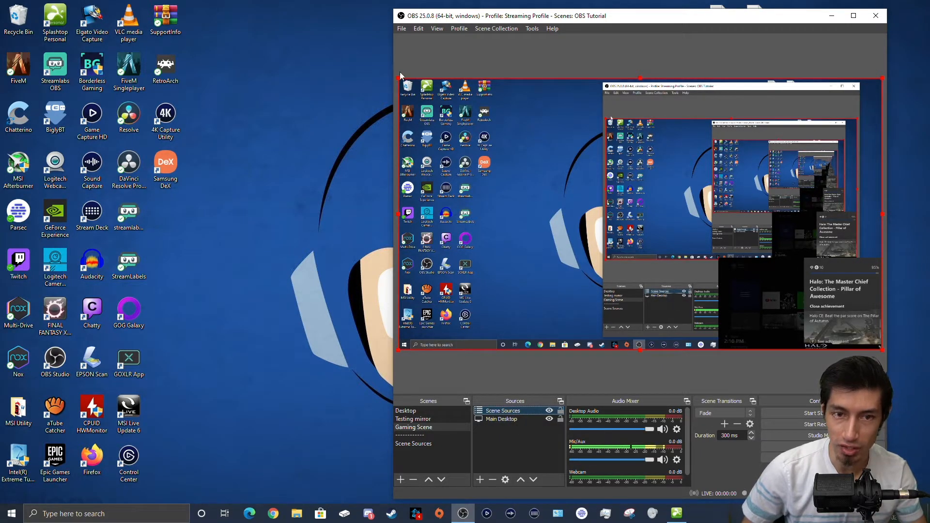
{"action": "left_click_drag", "start_coordinate": [398, 78], "coordinate": [400, 110]}
{"action": "mouse_move", "coordinate": [556, 250]}
{"action": "left_mouse_down"}
{"action": "mouse_move", "coordinate": [545, 202]}
{"action": "mouse_move", "coordinate": [565, 247]}
{"action": "left_mouse_up"}
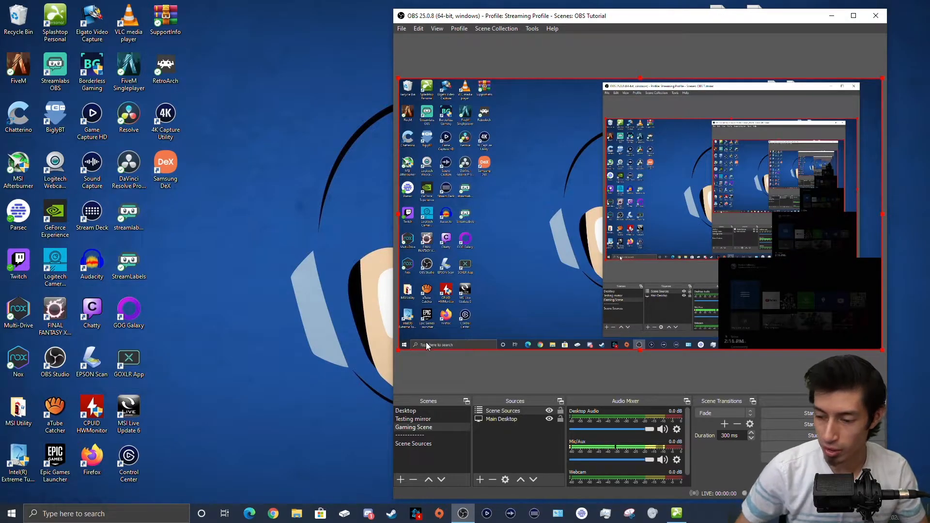
{"action": "left_click", "coordinate": [419, 444]}
{"action": "left_click", "coordinate": [492, 448]}
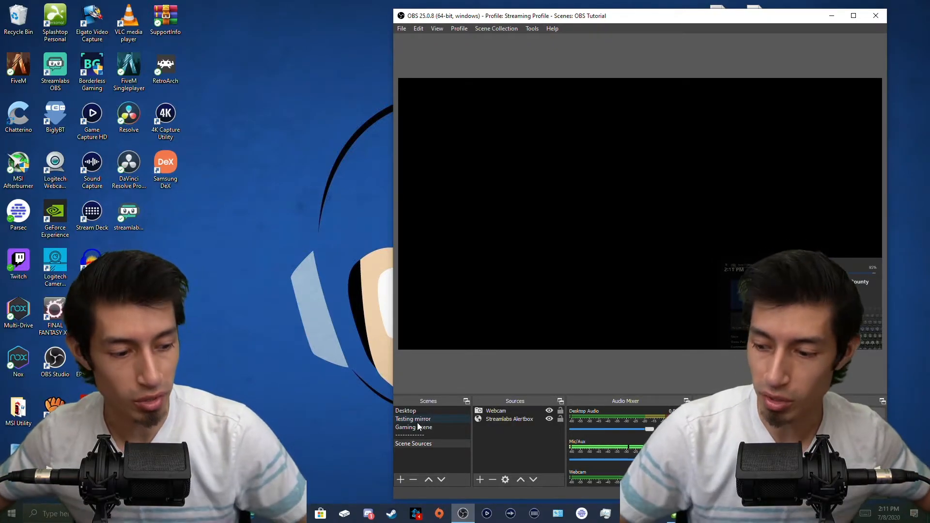
Step: Create a new scene named 'Camera sources'
{"action": "left_click", "coordinate": [436, 455]}
{"action": "left_click", "coordinate": [401, 477]}
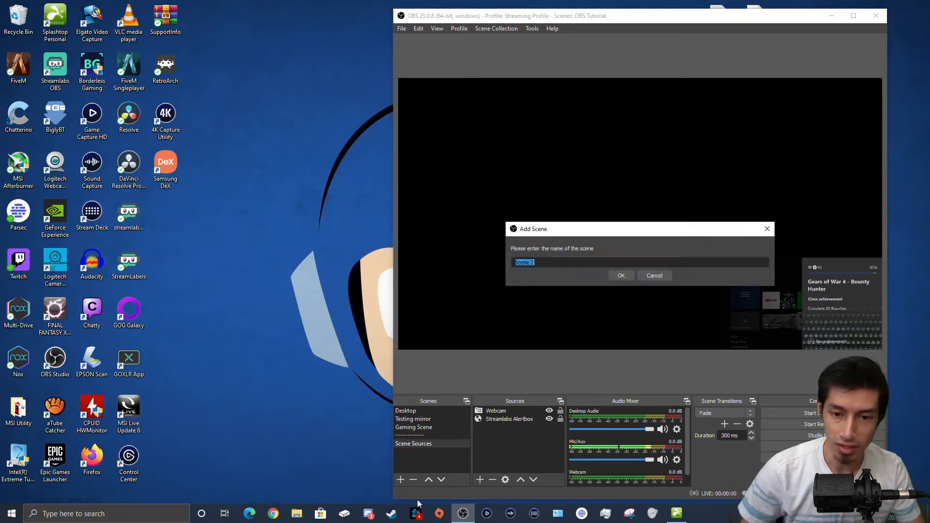
{"action": "type", "text": "Camera sources"}
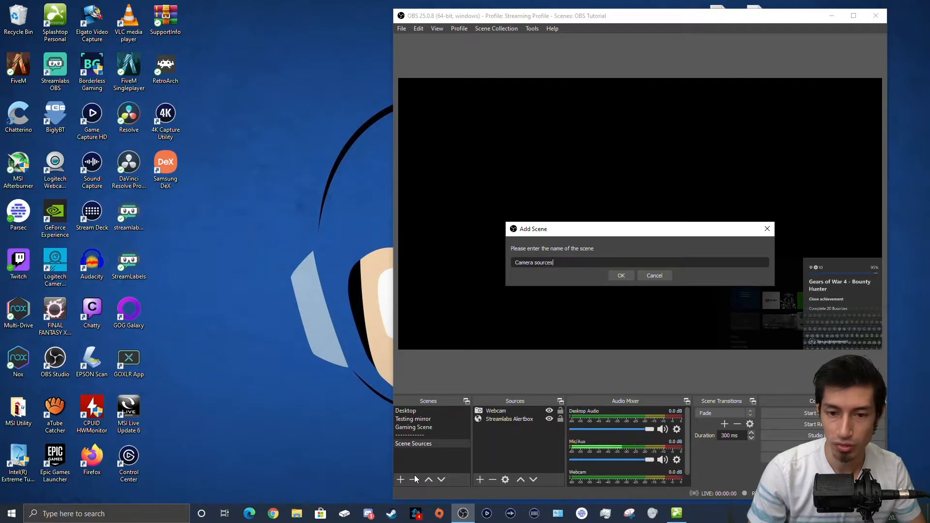
{"action": "key", "text": "Return"}
Step: Add the existing Webcam source and shrink it into the bottom-right corner
{"action": "left_click", "coordinate": [479, 480]}
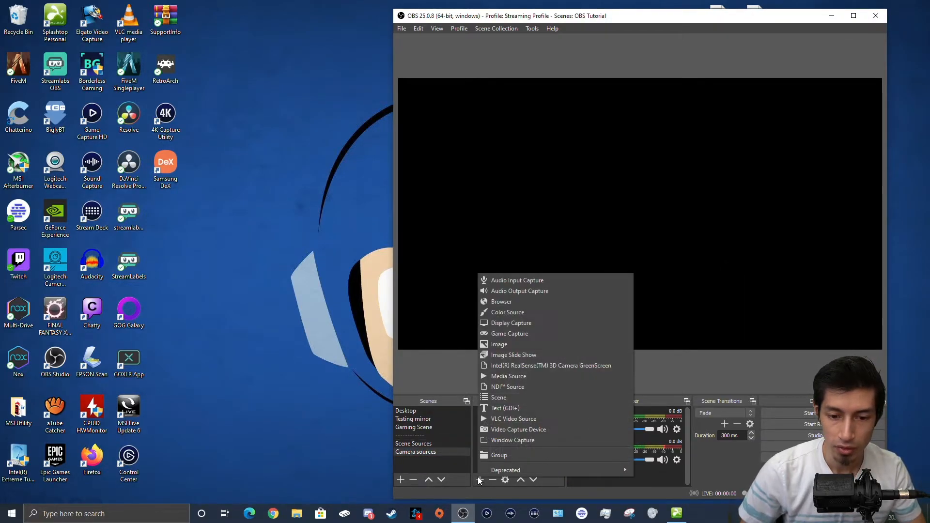
{"action": "left_click", "coordinate": [492, 430]}
{"action": "left_click", "coordinate": [570, 232]}
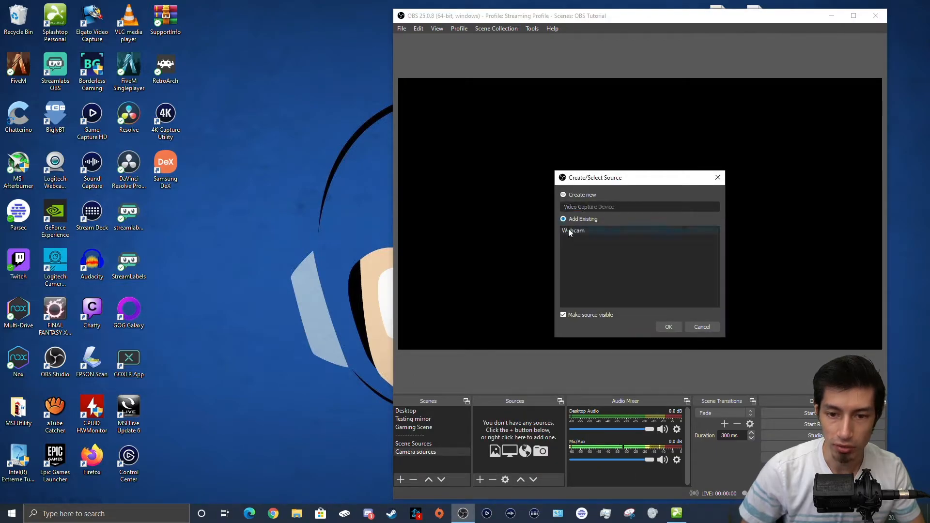
{"action": "left_click", "coordinate": [667, 327]}
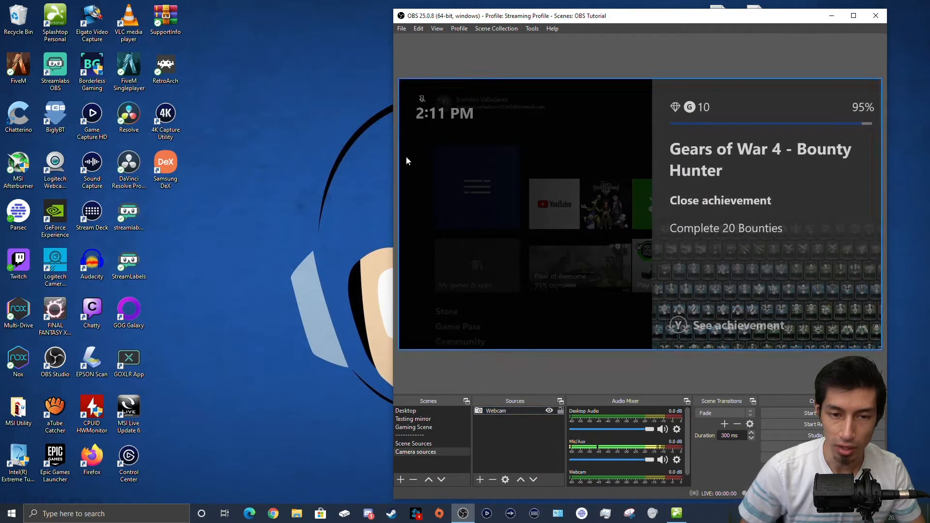
{"action": "left_click", "coordinate": [396, 80]}
{"action": "left_click_drag", "start_coordinate": [399, 79], "coordinate": [717, 256]}
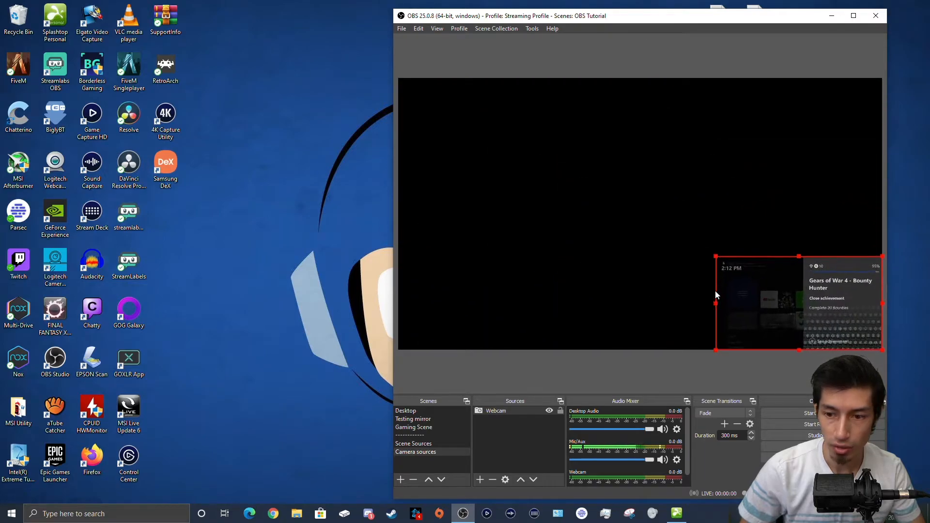
{"action": "left_click", "coordinate": [513, 442]}
Step: Add a second copy of the existing Webcam, shrunk into the bottom-left corner
{"action": "left_click", "coordinate": [480, 479]}
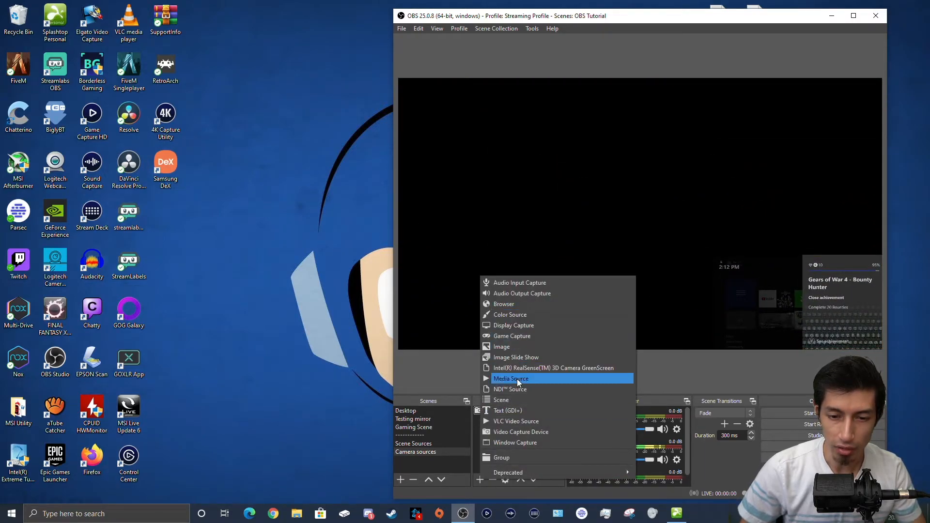
{"action": "left_click", "coordinate": [514, 431]}
{"action": "left_click", "coordinate": [564, 219]}
{"action": "left_click", "coordinate": [668, 326]}
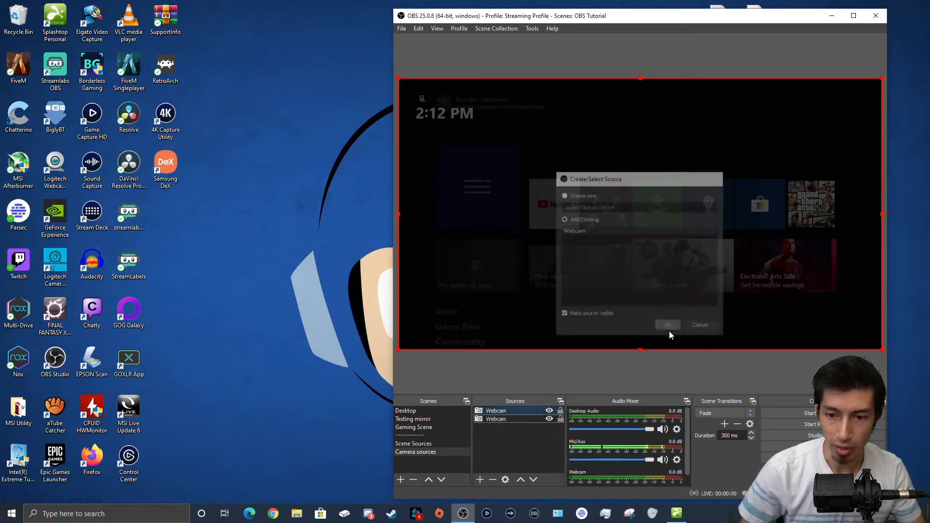
{"action": "left_click_drag", "start_coordinate": [883, 81], "coordinate": [501, 258]}
Step: Reposition both webcam copies to the left and right sides, slightly below mid-height
{"action": "left_click_drag", "start_coordinate": [479, 291], "coordinate": [478, 194]}
{"action": "left_click_drag", "start_coordinate": [786, 316], "coordinate": [787, 220]}
{"action": "left_click", "coordinate": [512, 433]}
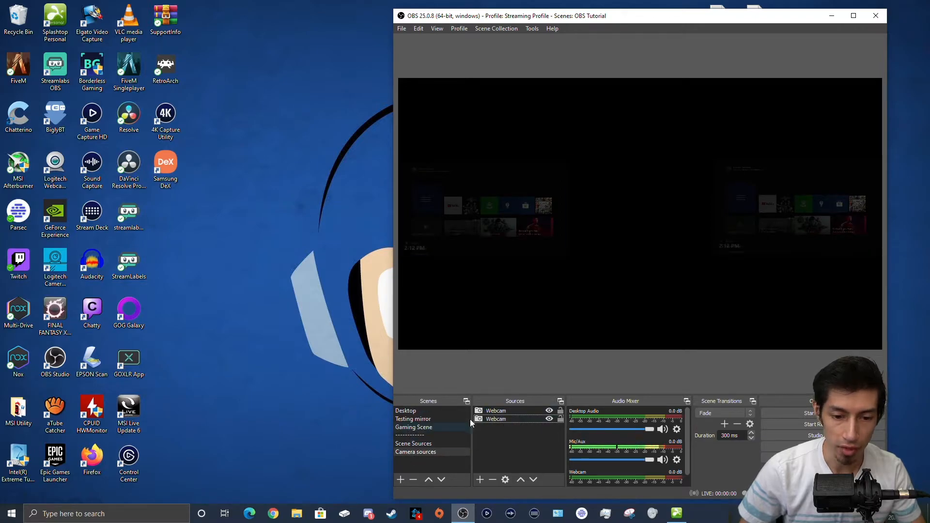
{"action": "left_click_drag", "start_coordinate": [477, 221], "coordinate": [477, 274]}
{"action": "left_click_drag", "start_coordinate": [763, 202], "coordinate": [766, 260]}
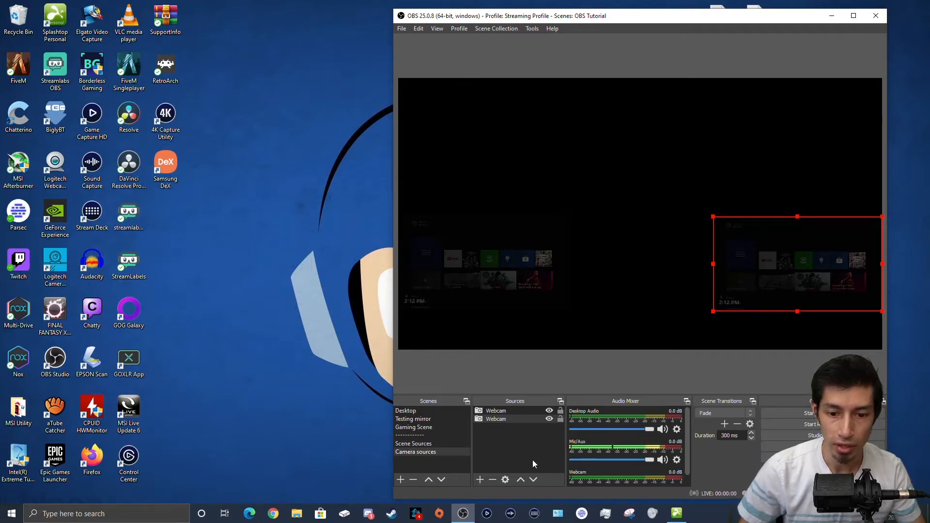
{"action": "left_click", "coordinate": [498, 462]}
Step: Add the existing Streamlabs Alertbox browser source and shrink it into the top-left corner
{"action": "left_click", "coordinate": [480, 479]}
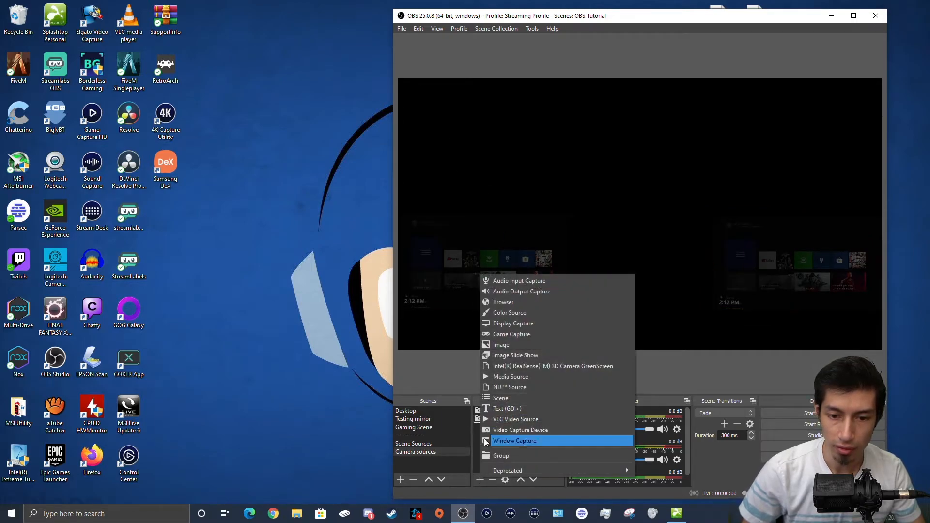
{"action": "left_click", "coordinate": [505, 302]}
{"action": "left_click", "coordinate": [579, 219]}
{"action": "left_click", "coordinate": [596, 230]}
{"action": "left_click", "coordinate": [660, 325]}
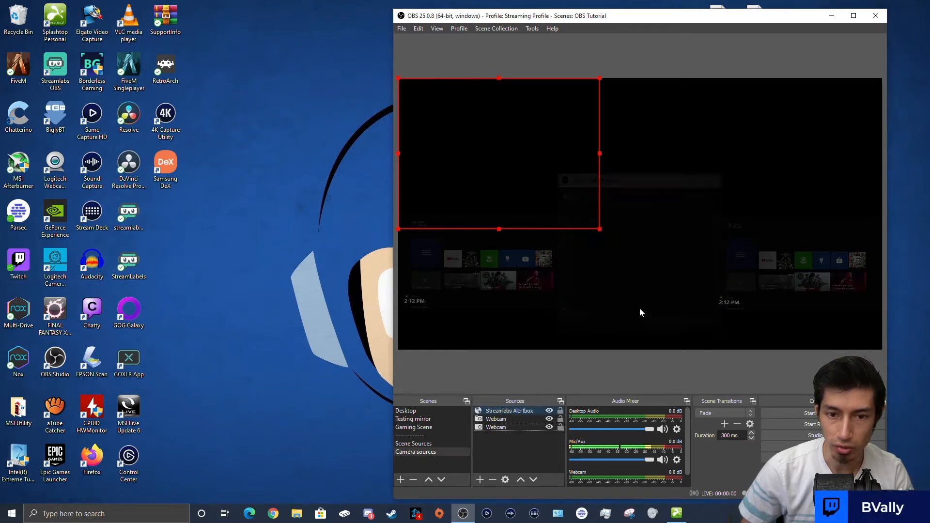
{"action": "left_click_drag", "start_coordinate": [600, 228], "coordinate": [545, 181]}
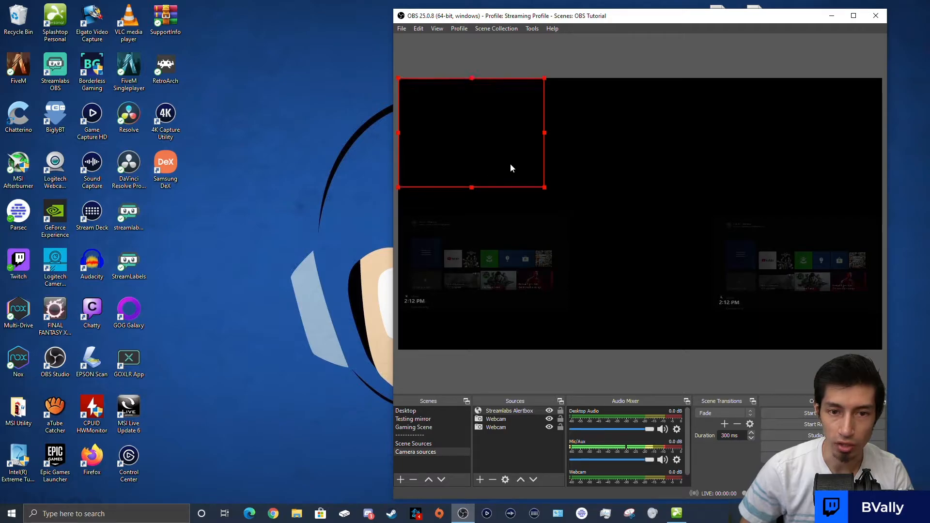
{"action": "left_click", "coordinate": [530, 285]}
{"action": "left_click", "coordinate": [647, 250]}
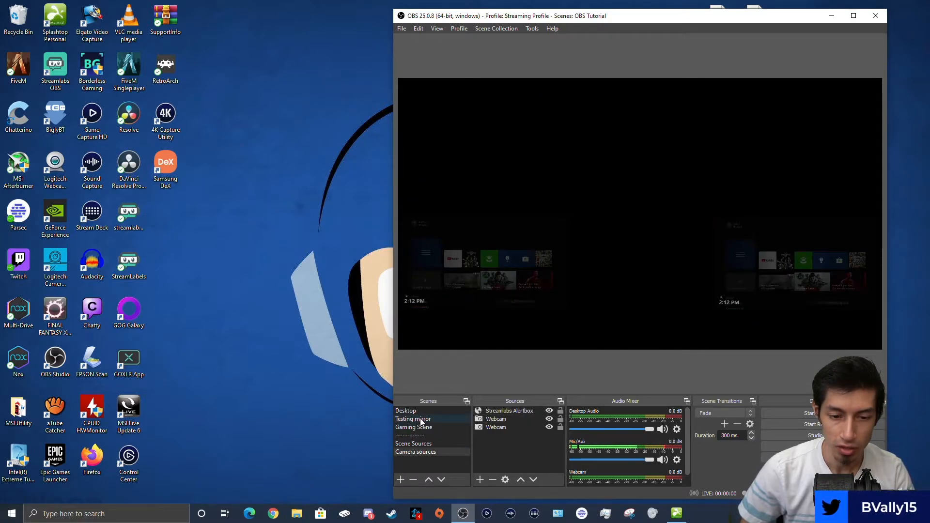
Step: Create a scene named 'Mirror scene' and move it above the divider
{"action": "left_click", "coordinate": [400, 480]}
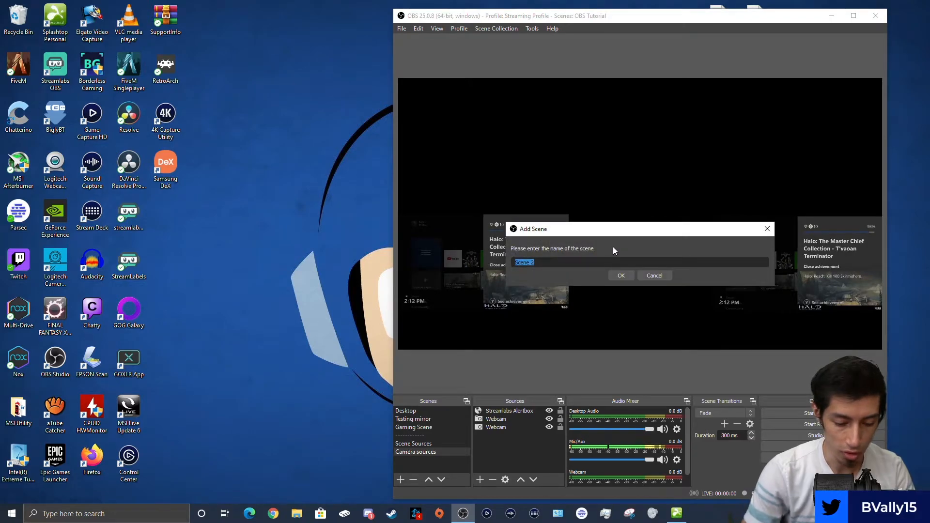
{"action": "type", "text": "Mirror scene"}
{"action": "key", "text": "Return"}
{"action": "left_click_drag", "start_coordinate": [415, 460], "coordinate": [425, 435]}
{"action": "left_click", "coordinate": [425, 435]}
Step: Nest the existing Camera sources scene inside Mirror scene
{"action": "left_click", "coordinate": [481, 479]}
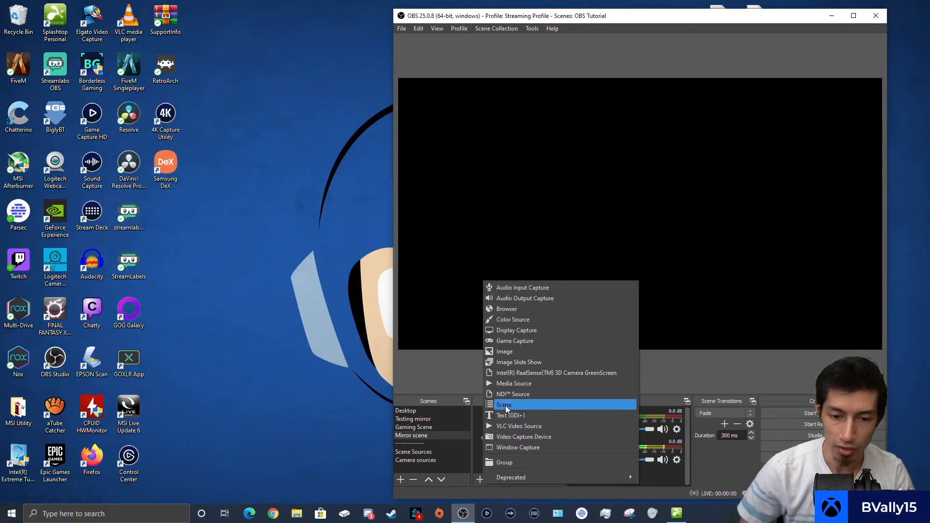
{"action": "left_click", "coordinate": [505, 406]}
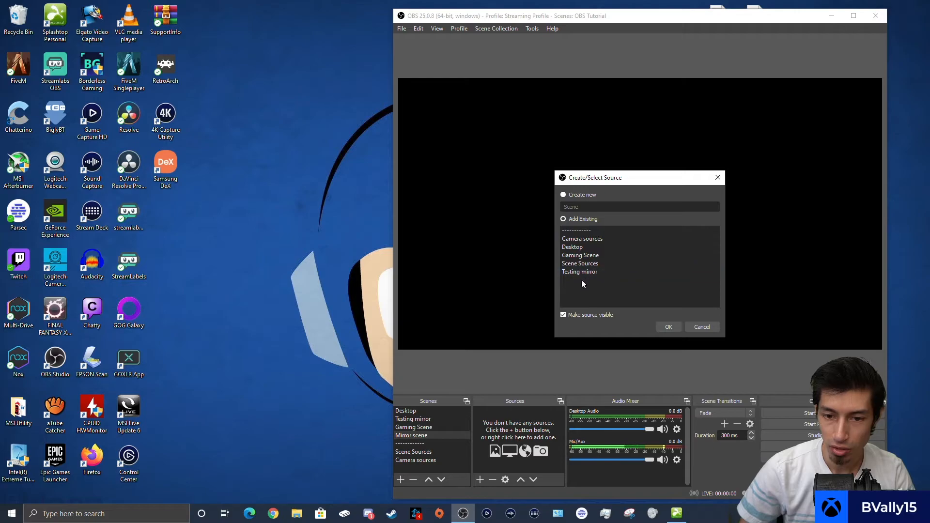
{"action": "left_click", "coordinate": [585, 239]}
{"action": "left_click", "coordinate": [677, 325]}
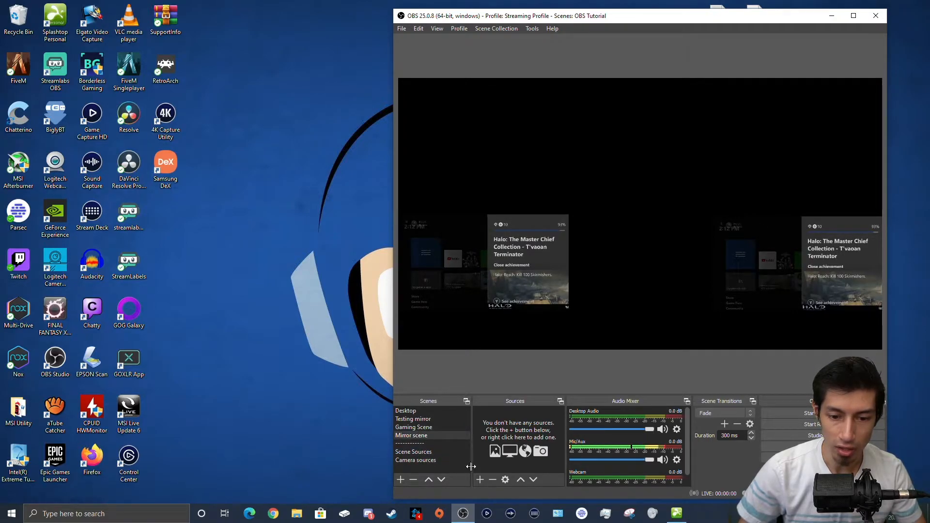
{"action": "left_click", "coordinate": [480, 480]}
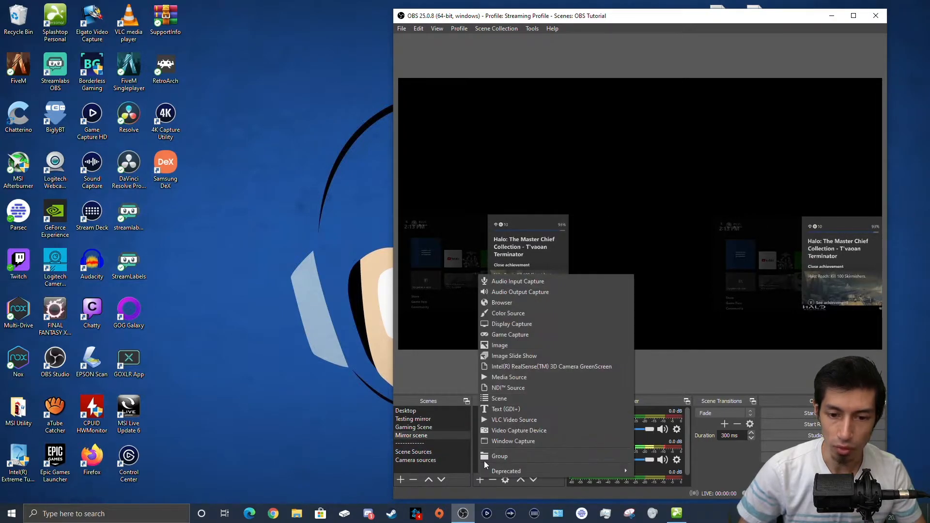
Step: Add the existing Main Desktop display capture to Mirror scene
{"action": "left_click", "coordinate": [519, 325]}
{"action": "left_click", "coordinate": [577, 230]}
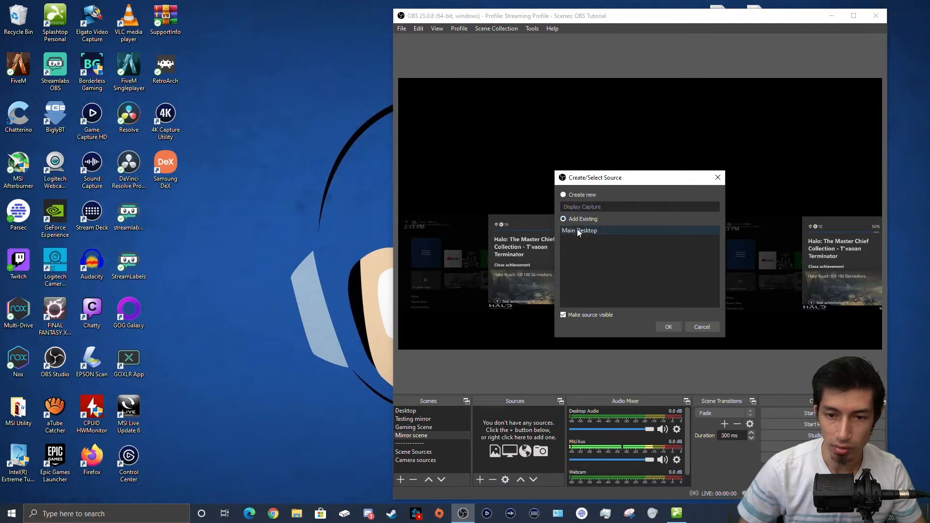
{"action": "left_click", "coordinate": [666, 326]}
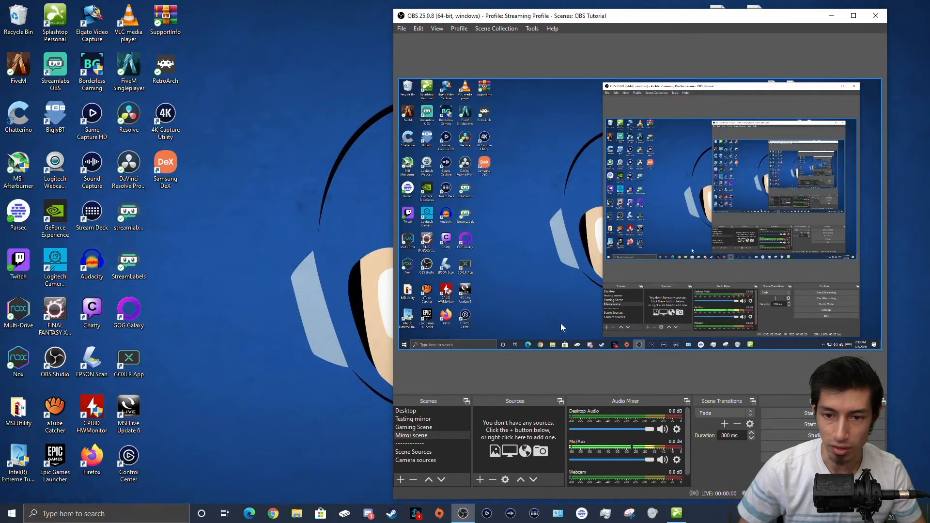
{"action": "left_click", "coordinate": [438, 426]}
{"action": "left_click", "coordinate": [433, 433]}
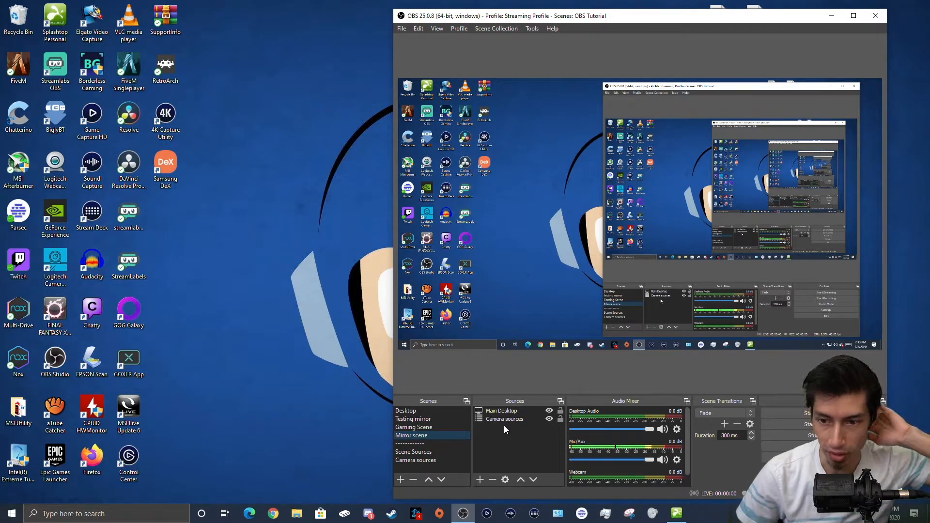
Step: Layer Camera sources above Main Desktop and stretch the desktop capture to fill the canvas
{"action": "left_click", "coordinate": [502, 413]}
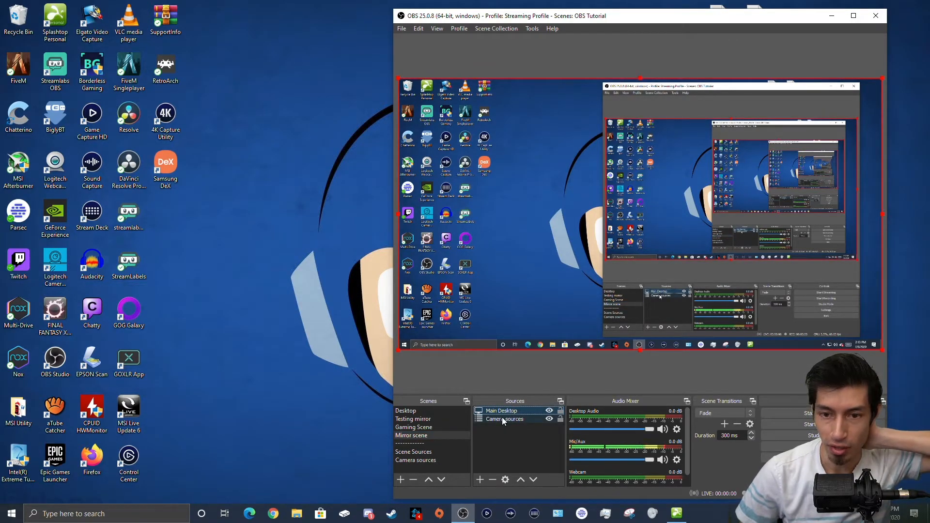
{"action": "left_click_drag", "start_coordinate": [503, 418], "coordinate": [504, 407]}
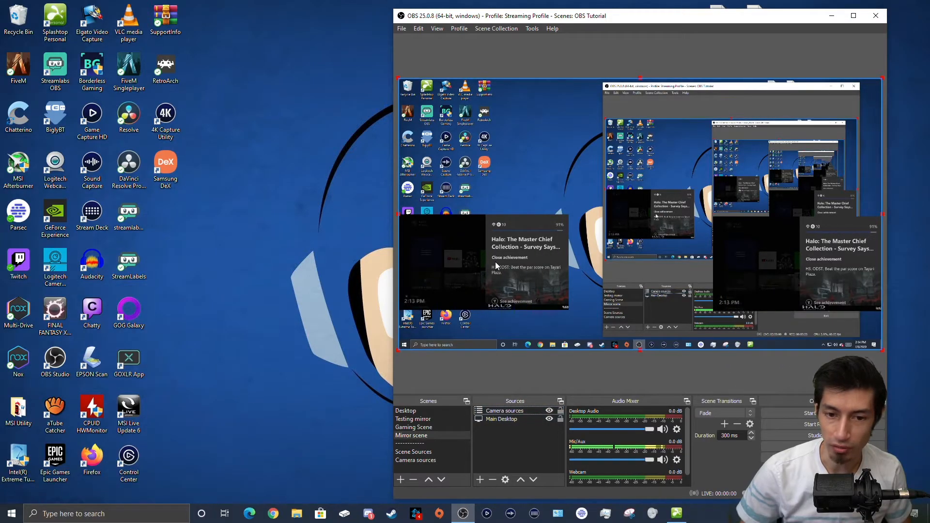
{"action": "left_click_drag", "start_coordinate": [398, 78], "coordinate": [530, 137]}
{"action": "left_click_drag", "start_coordinate": [676, 233], "coordinate": [824, 345]}
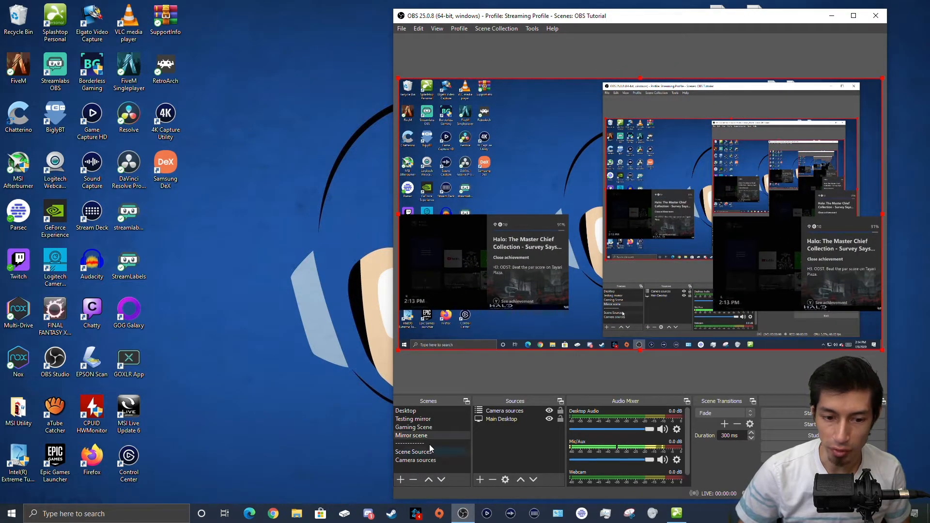
Step: Shift the left webcam copy up and slightly right and shrink it, comparing against Mirror scene
{"action": "left_click", "coordinate": [418, 460]}
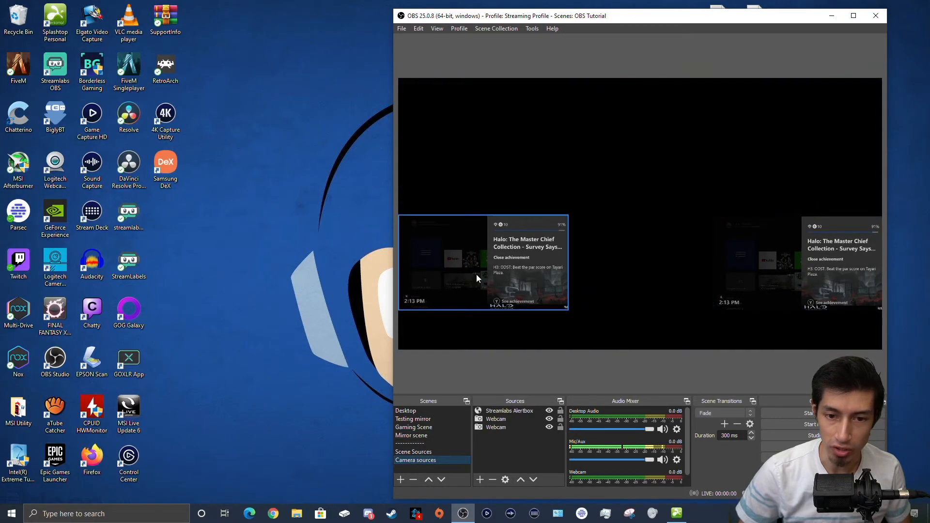
{"action": "left_click_drag", "start_coordinate": [490, 242], "coordinate": [490, 168]}
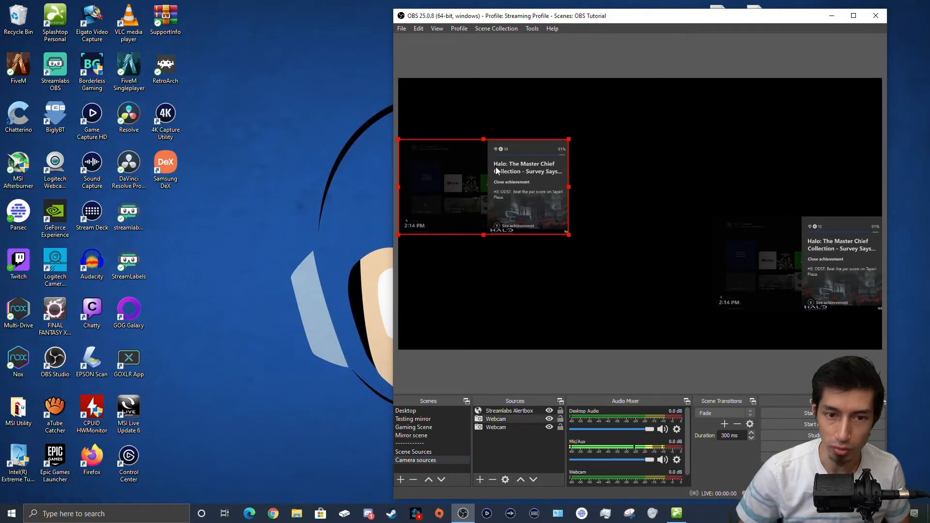
{"action": "left_click", "coordinate": [416, 436]}
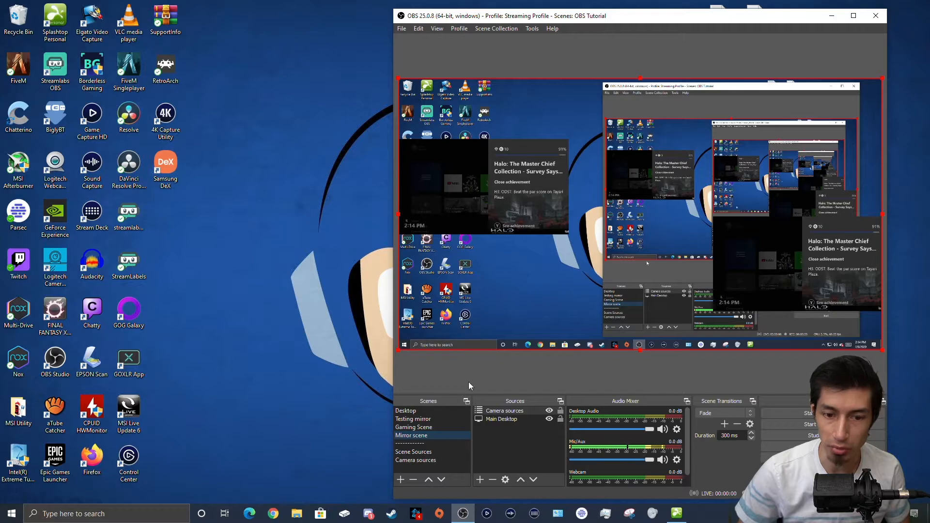
{"action": "left_click", "coordinate": [435, 458]}
{"action": "left_click_drag", "start_coordinate": [482, 180], "coordinate": [492, 262]}
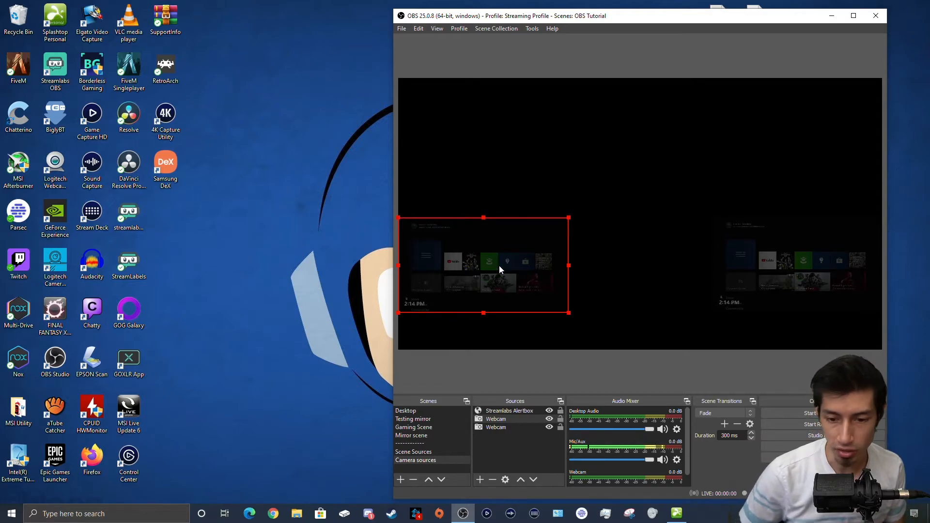
{"action": "left_click", "coordinate": [420, 436]}
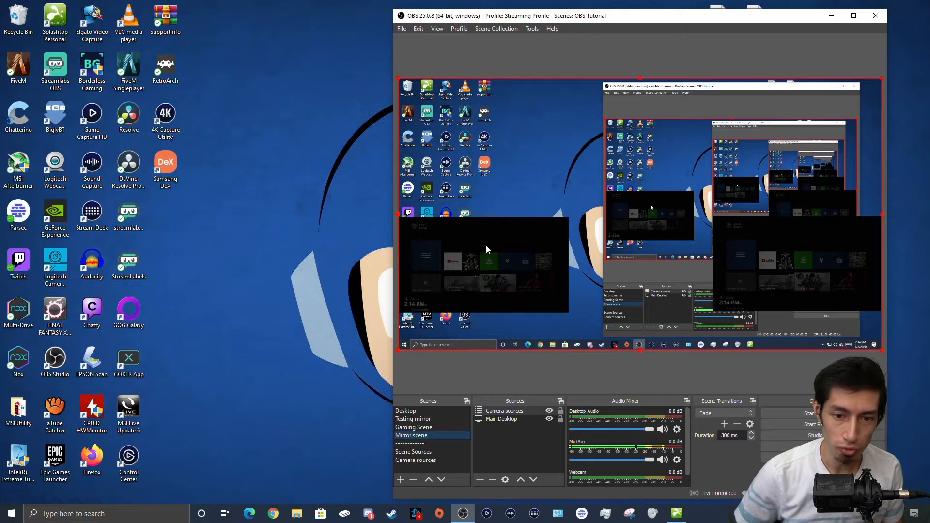
{"action": "left_click", "coordinate": [419, 461]}
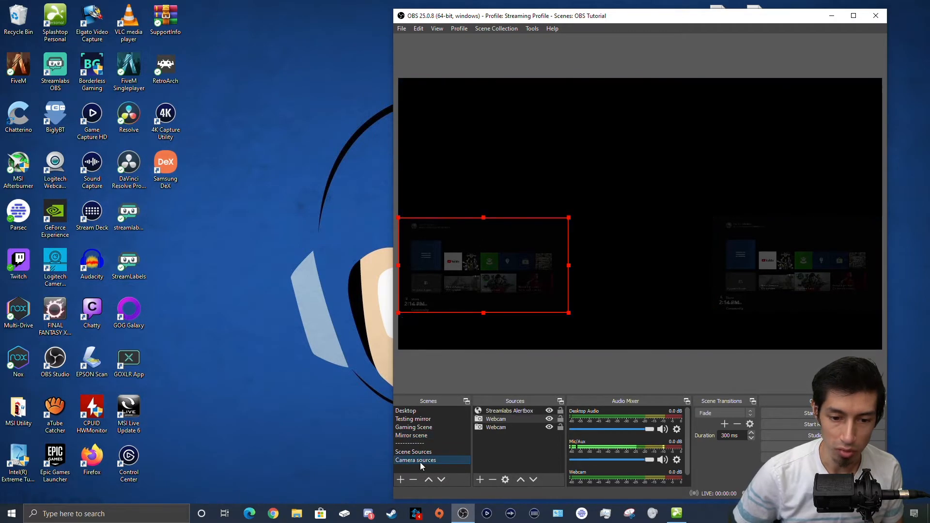
{"action": "left_click_drag", "start_coordinate": [524, 246], "coordinate": [537, 210]}
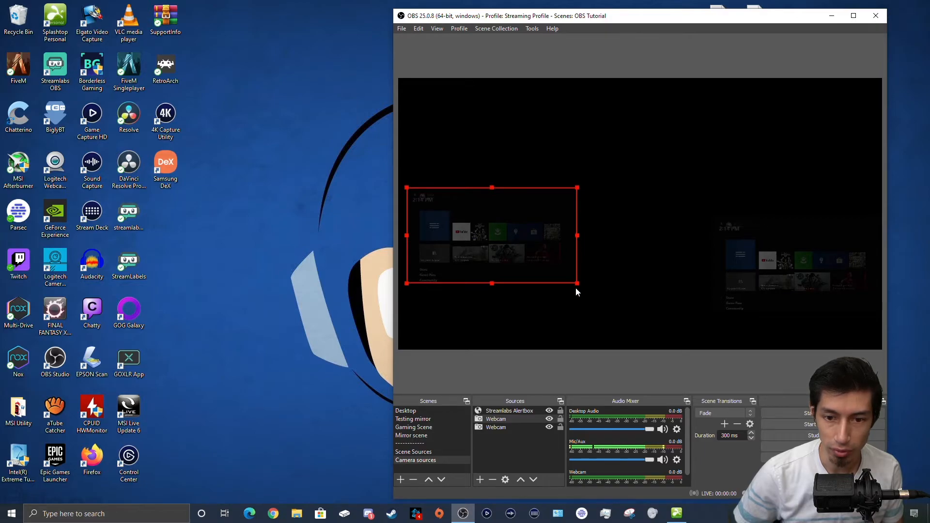
{"action": "left_click_drag", "start_coordinate": [577, 286], "coordinate": [548, 275]}
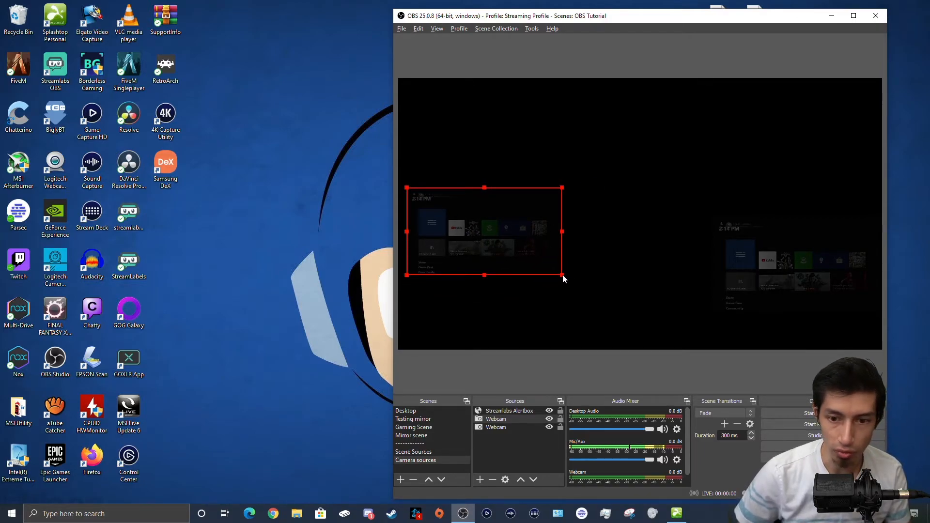
Step: Rotate the Webcam source 180 degrees and move it to the top centre of the canvas
{"action": "right_click", "coordinate": [530, 244]}
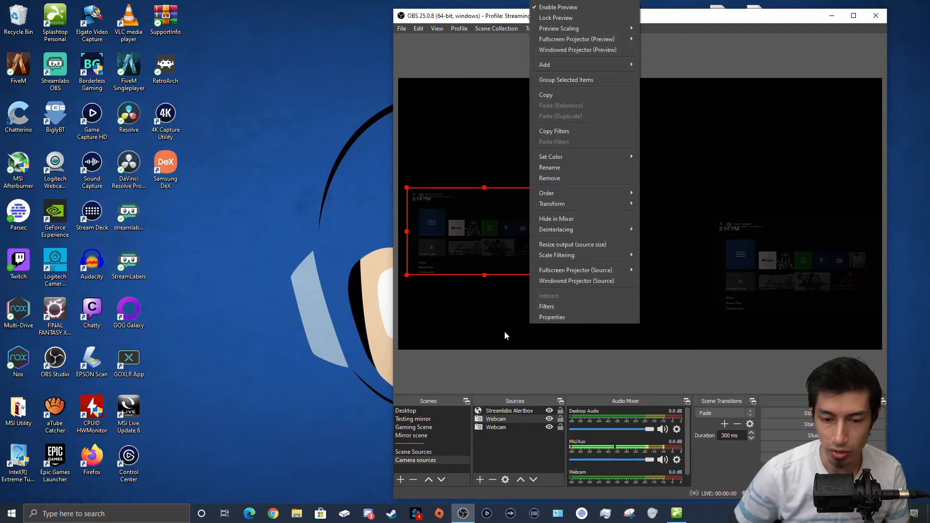
{"action": "left_click", "coordinate": [496, 418]}
{"action": "right_click", "coordinate": [495, 418]}
{"action": "mouse_move", "coordinate": [524, 287]}
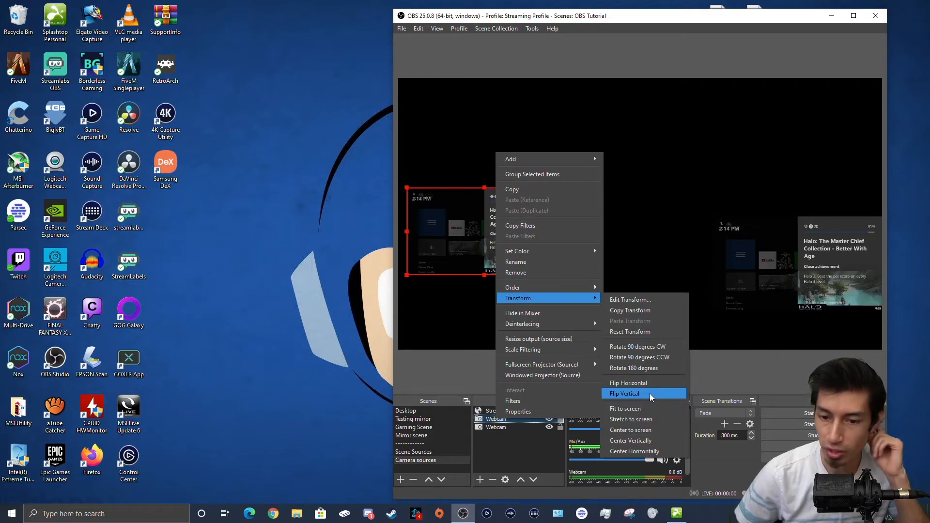
{"action": "left_click", "coordinate": [653, 367]}
{"action": "left_click_drag", "start_coordinate": [512, 238], "coordinate": [644, 129]}
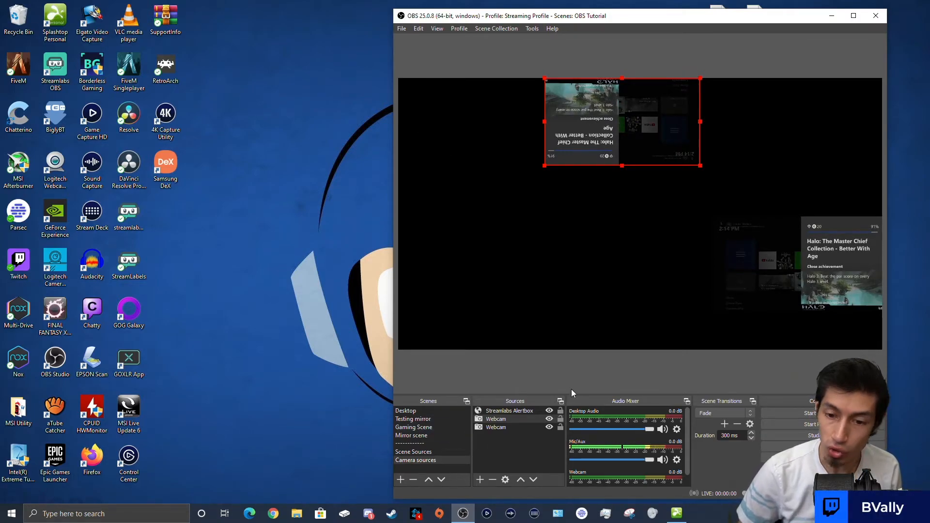
Step: Open the Streamlabs Alertbox source's context menu, then dismiss it
{"action": "left_click", "coordinate": [506, 411]}
{"action": "right_click", "coordinate": [507, 411]}
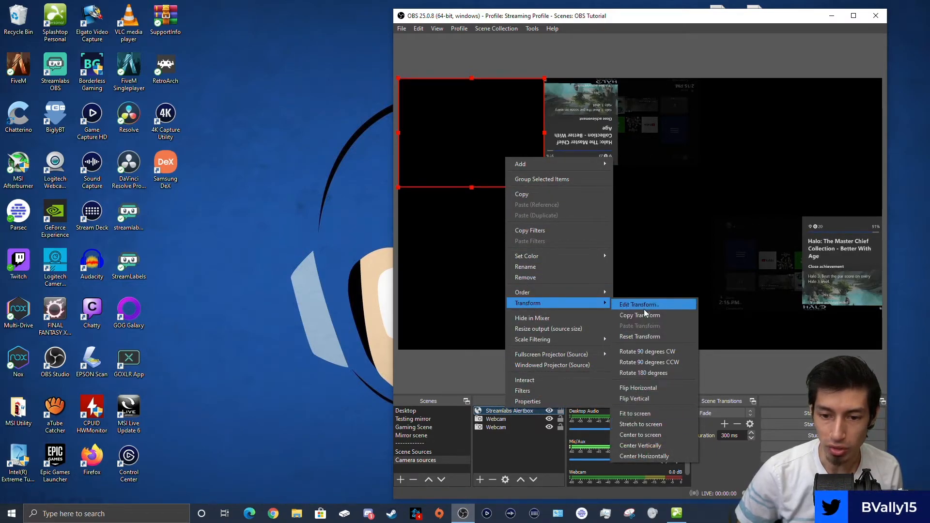
{"action": "left_click", "coordinate": [454, 452]}
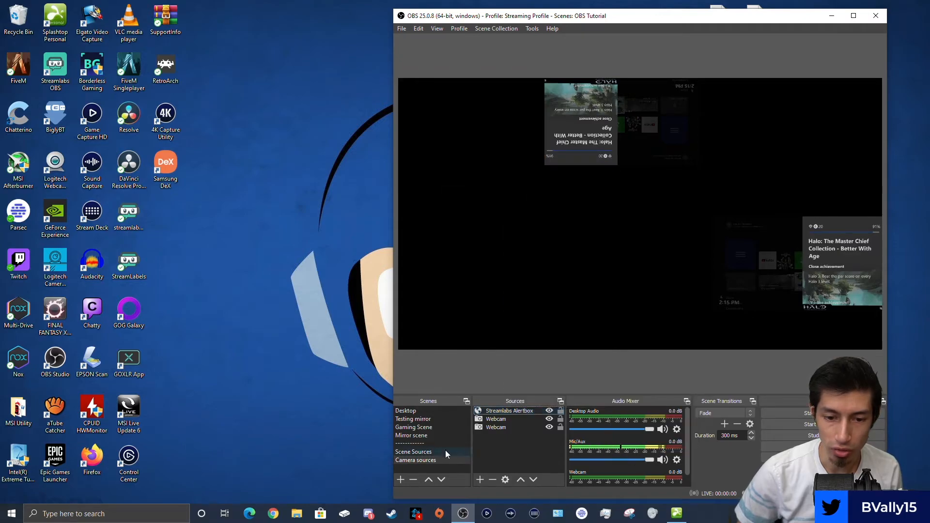
Step: Drag the upside-down source in Camera sources to the top-left edge and review it in Mirror scene
{"action": "left_click", "coordinate": [419, 432]}
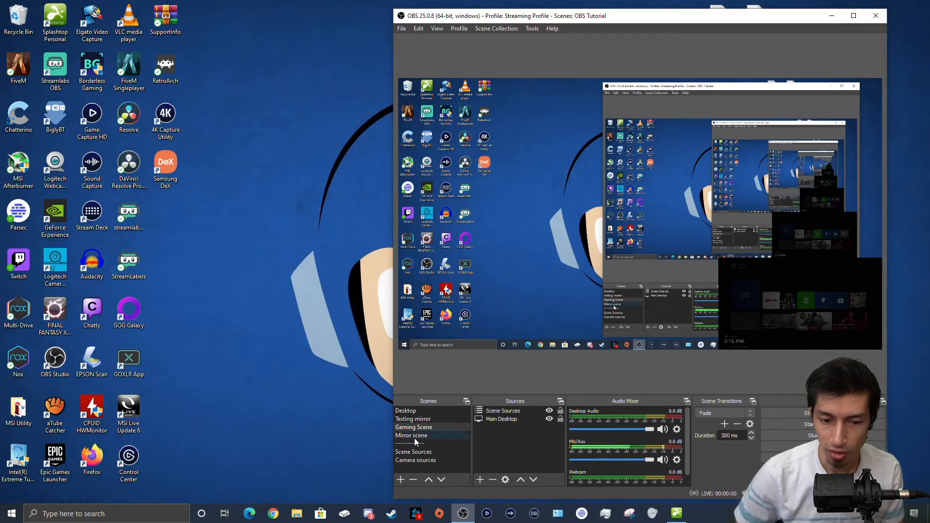
{"action": "left_click", "coordinate": [411, 462]}
{"action": "left_click", "coordinate": [562, 133]}
{"action": "left_click_drag", "start_coordinate": [570, 120], "coordinate": [423, 121]}
{"action": "left_click", "coordinate": [717, 271]}
{"action": "left_click", "coordinate": [416, 435]}
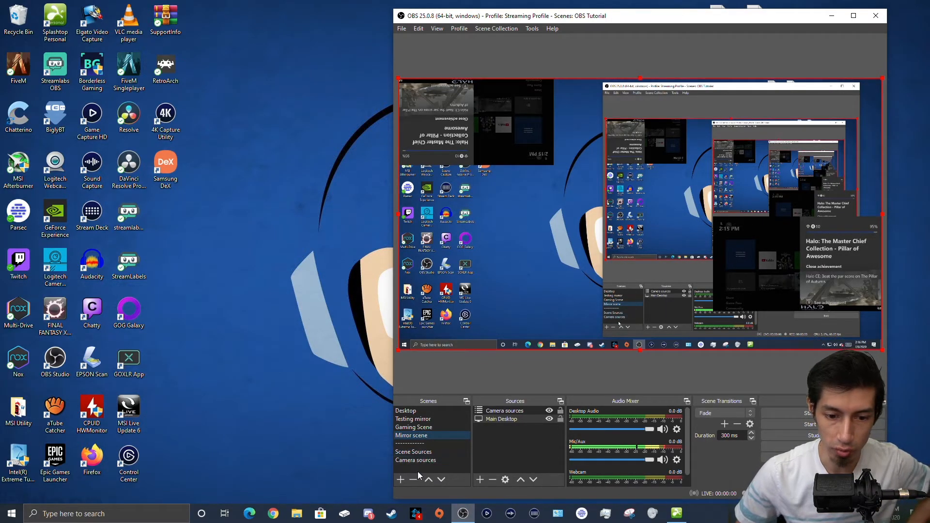
Step: Create a scene named 'Zooming in' and move it up the scenes list
{"action": "left_click", "coordinate": [400, 479]}
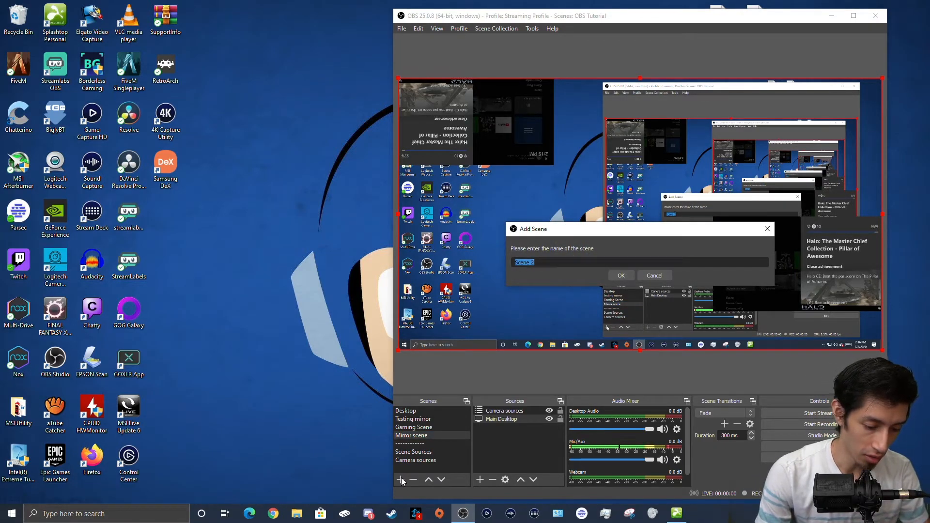
{"action": "type", "text": "Zooming in"}
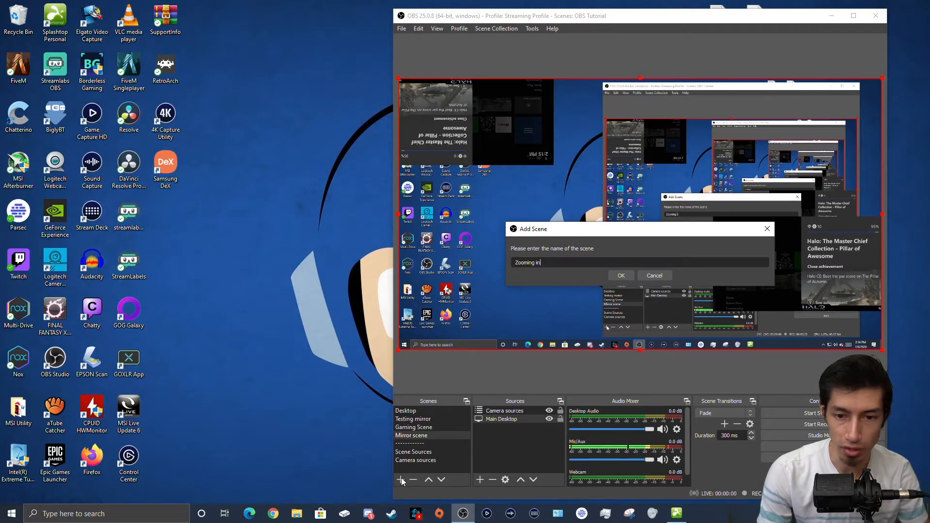
{"action": "key", "text": "Return"}
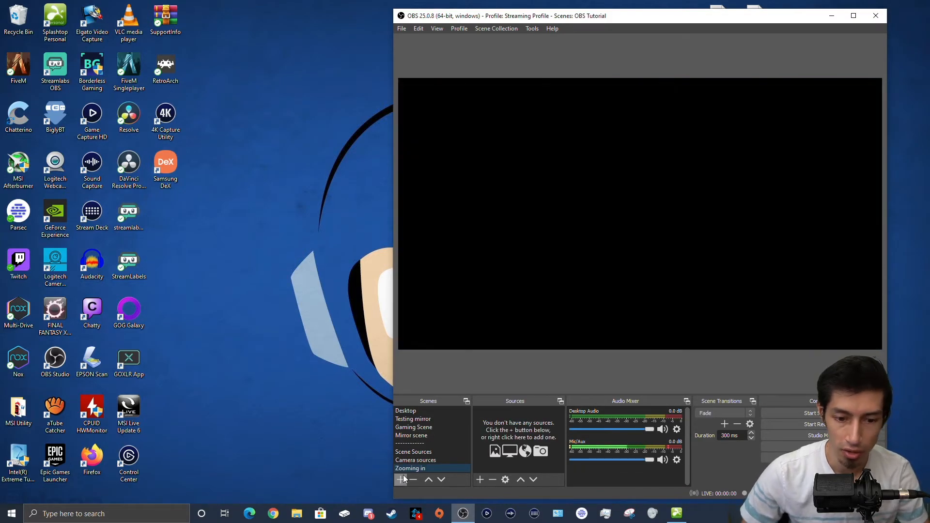
{"action": "left_click_drag", "start_coordinate": [413, 470], "coordinate": [417, 440]}
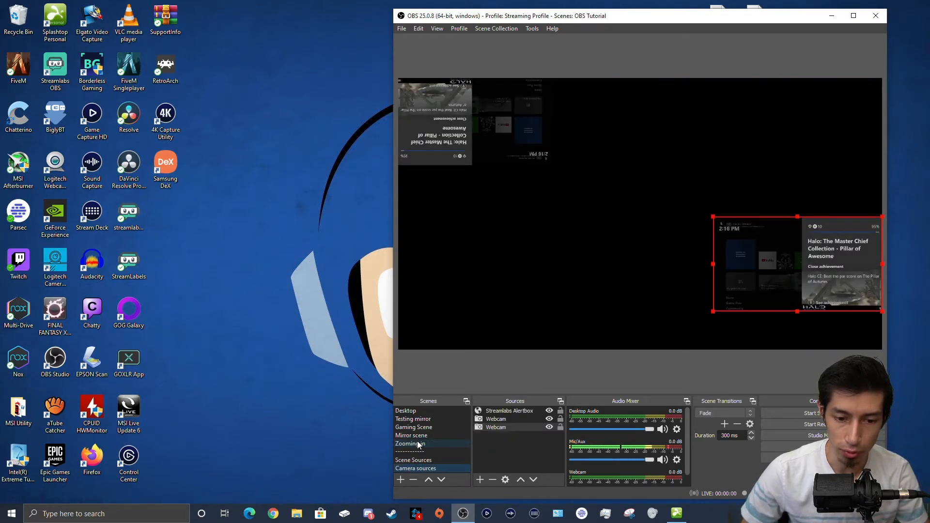
Step: Add a dashed divider scene named '----------------' and place it below Zooming in
{"action": "left_click", "coordinate": [399, 479]}
{"action": "type", "text": "------------"}
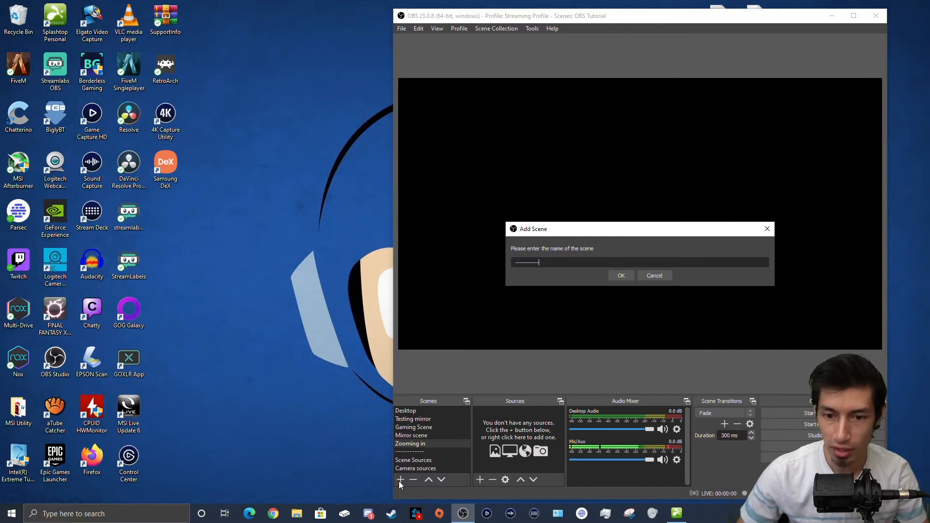
{"action": "left_click", "coordinate": [620, 275]}
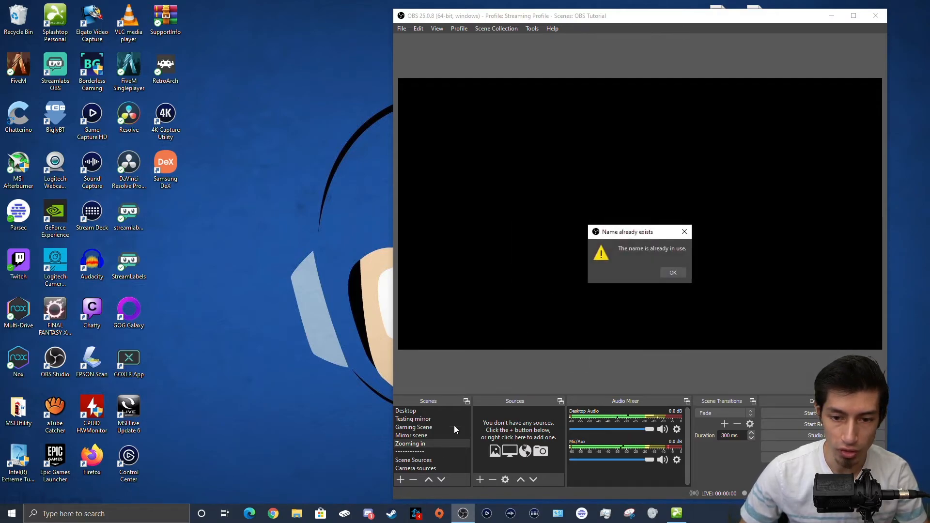
{"action": "left_click", "coordinate": [673, 272]}
{"action": "type", "text": "Scene 2"}
{"action": "left_click_drag", "start_coordinate": [560, 260], "coordinate": [503, 262]}
{"action": "type", "text": "----------------"}
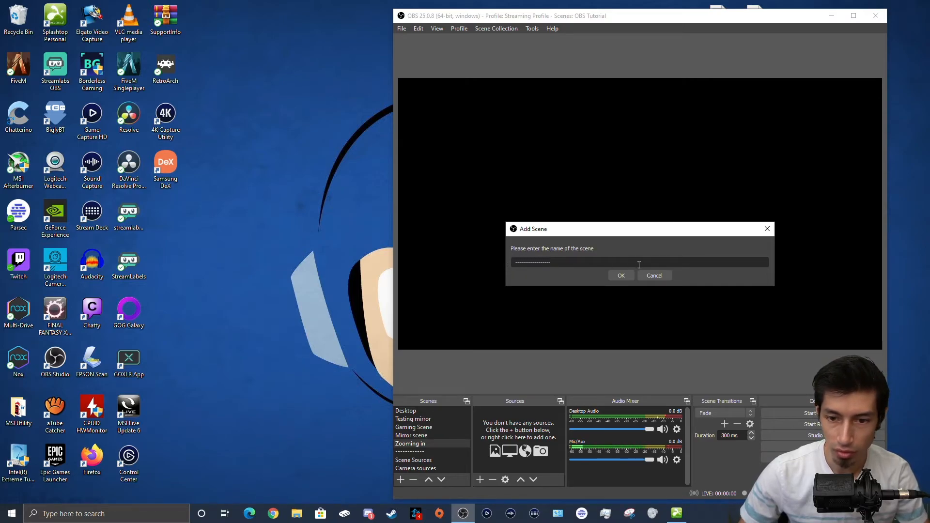
{"action": "left_click", "coordinate": [620, 275]}
{"action": "left_click_drag", "start_coordinate": [413, 468], "coordinate": [419, 444]}
{"action": "left_click", "coordinate": [419, 453]}
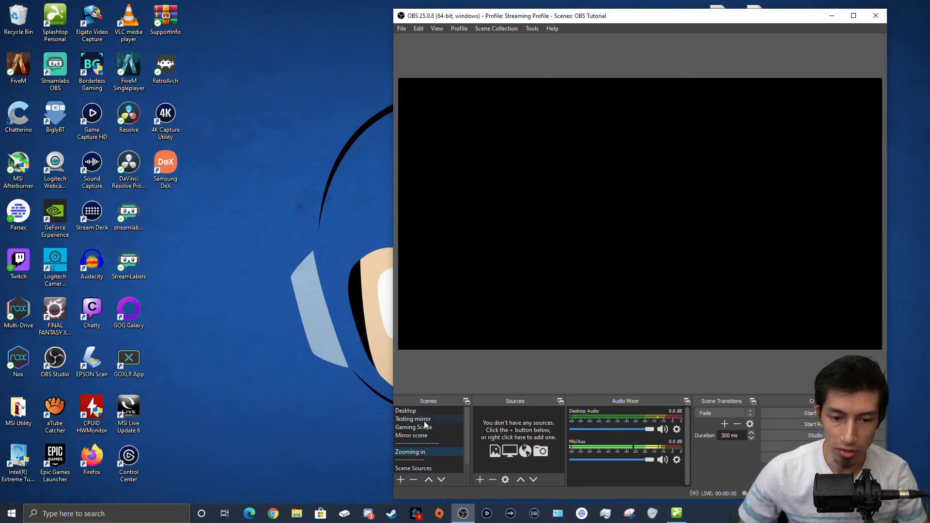
Step: Add the existing Mirror scene as a nested source in Zooming in
{"action": "scroll", "coordinate": [422, 452], "scroll_direction": "down", "scroll_amount": 1}
{"action": "left_click", "coordinate": [424, 460]}
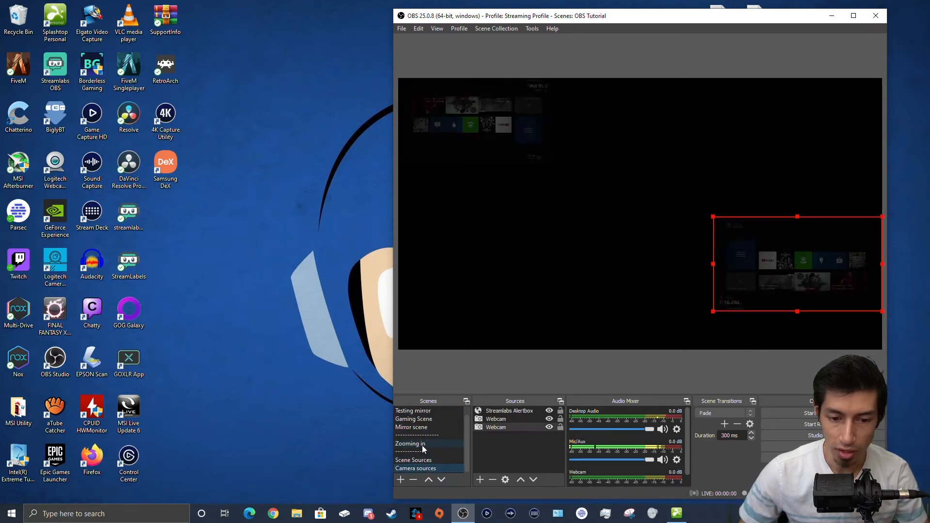
{"action": "left_click", "coordinate": [426, 446]}
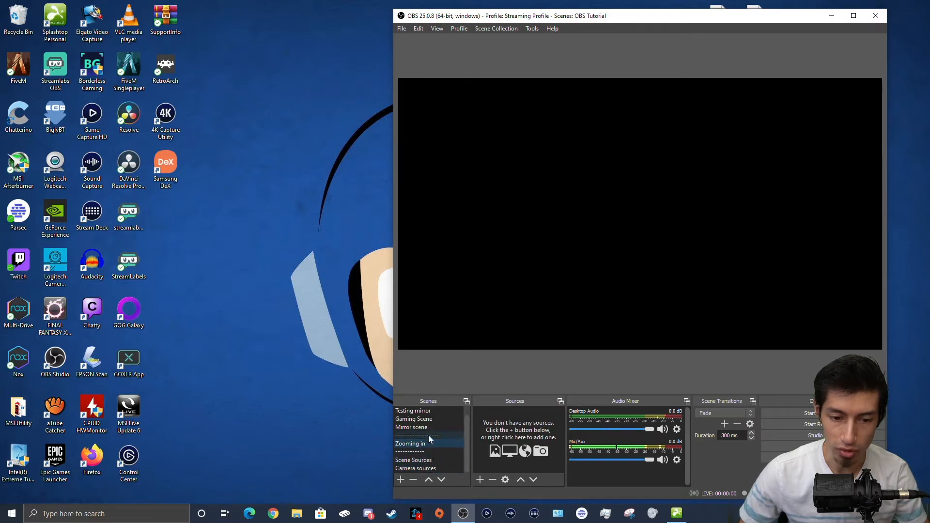
{"action": "left_click", "coordinate": [481, 479]}
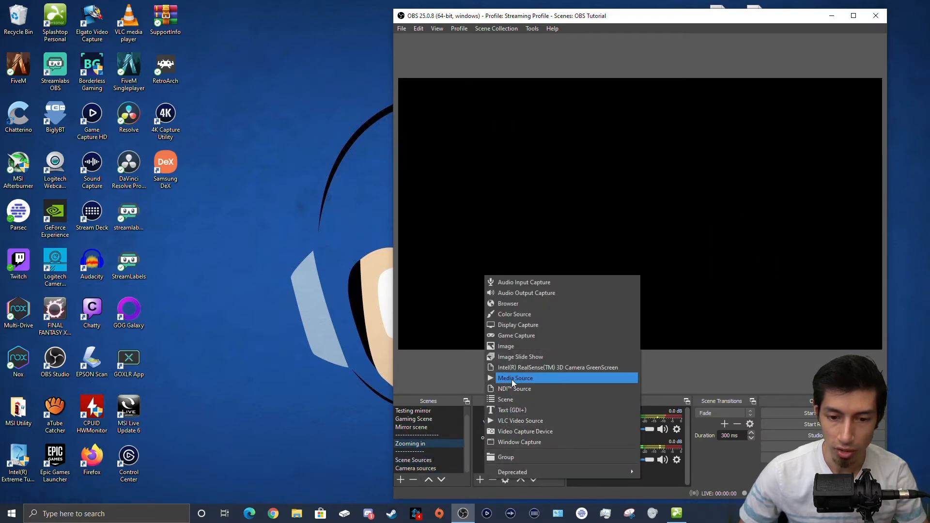
{"action": "left_click", "coordinate": [509, 400]}
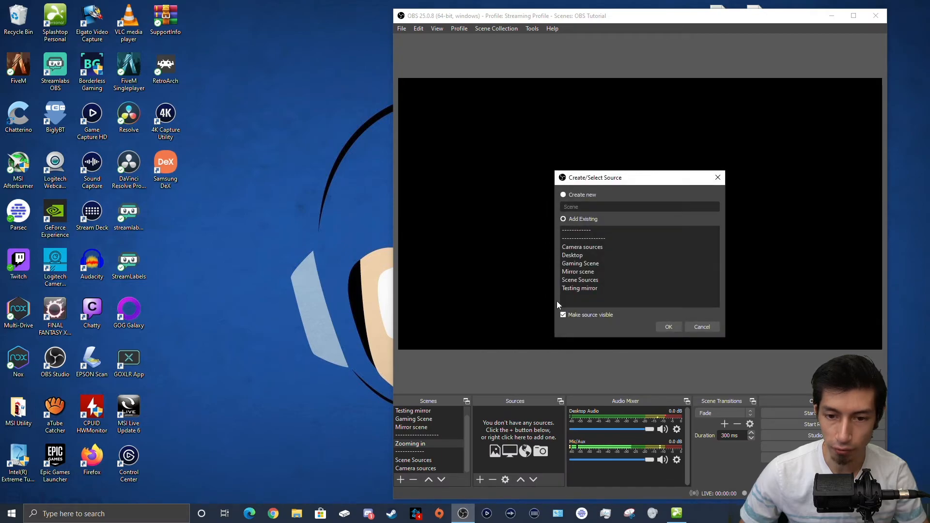
{"action": "left_click", "coordinate": [585, 272]}
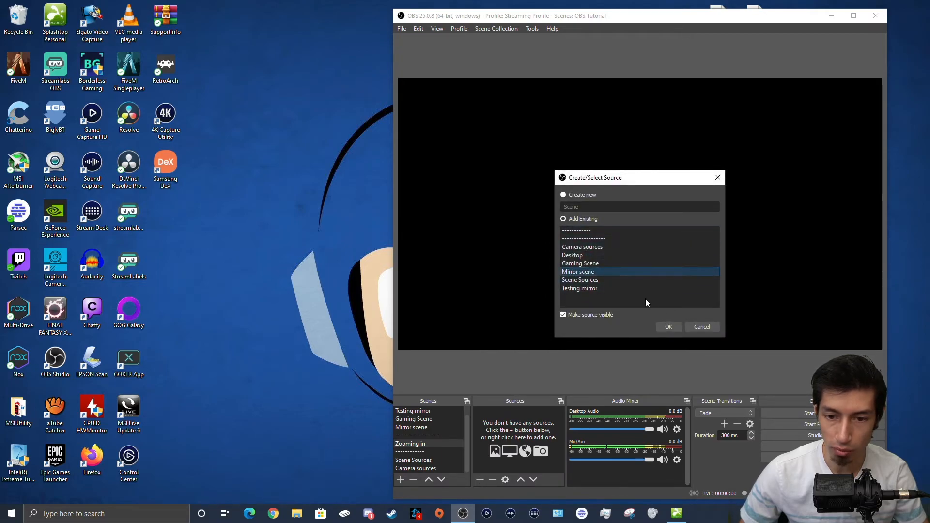
{"action": "left_click", "coordinate": [668, 327]}
Step: Enlarge and reposition the Mirror scene source beyond the canvas edges for a zoomed-in view
{"action": "left_click_drag", "start_coordinate": [468, 147], "coordinate": [776, 313]}
{"action": "left_click_drag", "start_coordinate": [745, 276], "coordinate": [292, 22]}
{"action": "left_click_drag", "start_coordinate": [603, 200], "coordinate": [324, 81]}
{"action": "left_click_drag", "start_coordinate": [539, 187], "coordinate": [484, 148]}
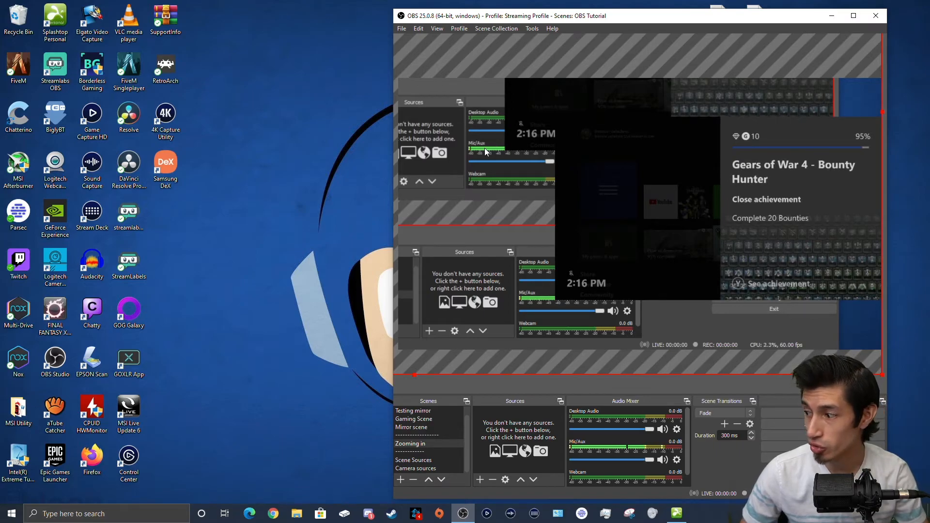
Step: Toggle between the Desktop and Zooming in scenes to compare them, finishing on Desktop
{"action": "scroll", "coordinate": [414, 416], "scroll_direction": "up", "scroll_amount": 1}
{"action": "left_click", "coordinate": [413, 411]}
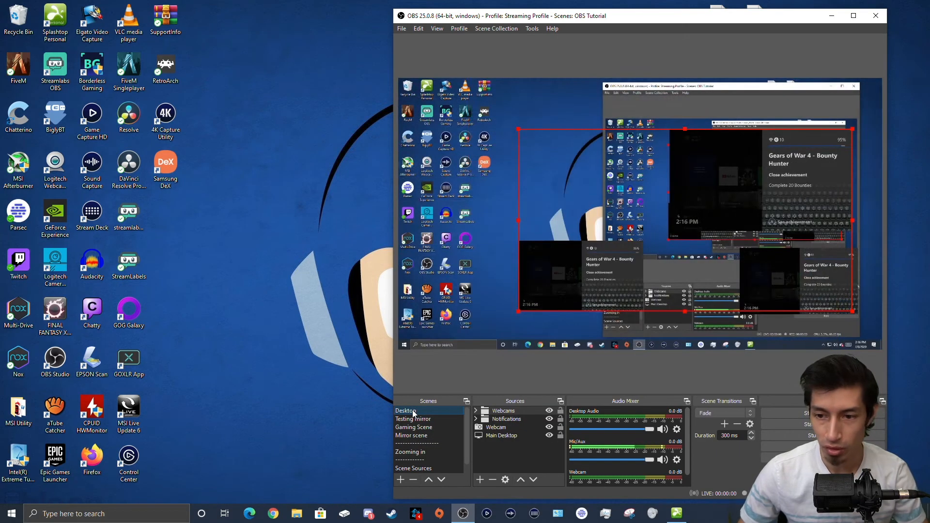
{"action": "left_click", "coordinate": [414, 451]}
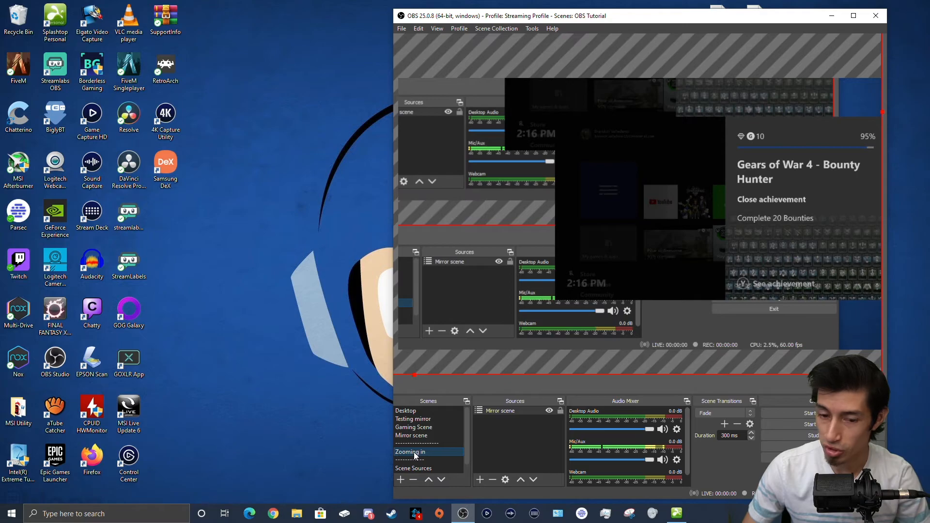
{"action": "left_click", "coordinate": [408, 412]}
{"action": "left_click", "coordinate": [423, 452]}
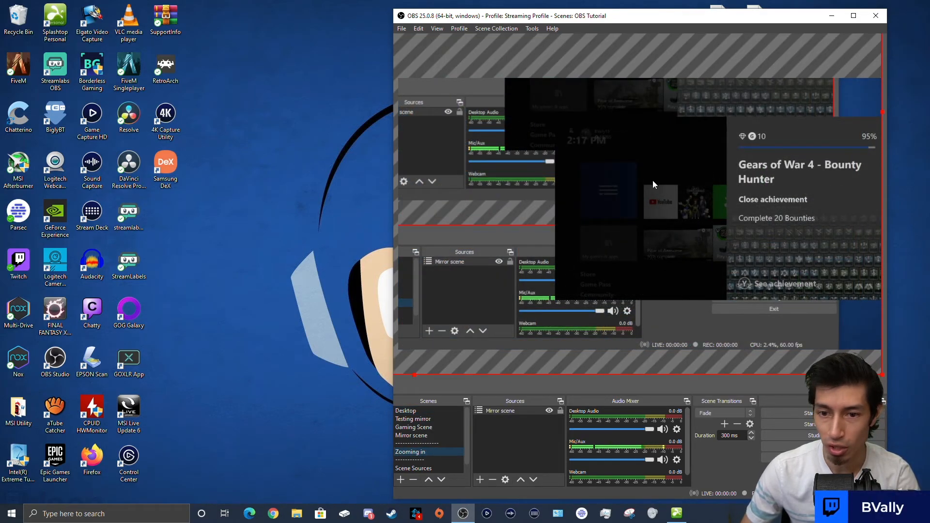
{"action": "left_click", "coordinate": [407, 410]}
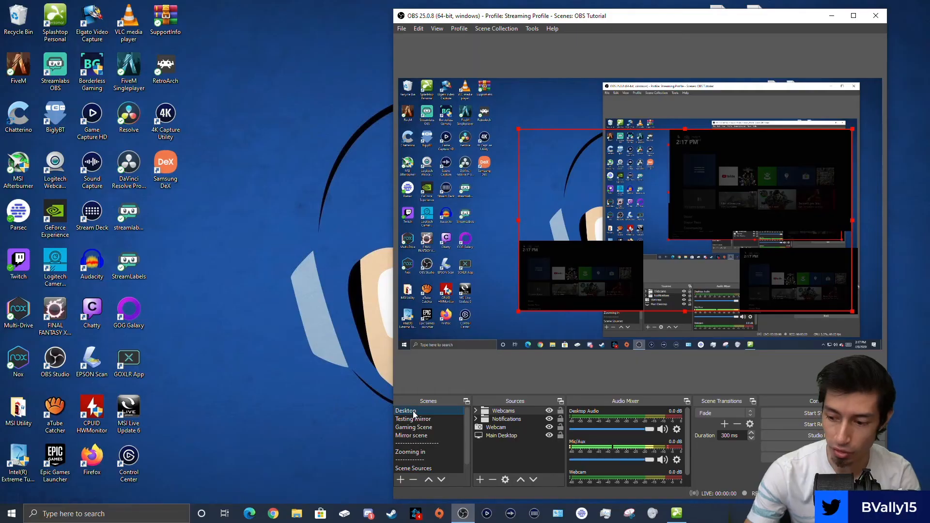
Step: In the Testing mirror scene, nudge the Webcams group slightly right and down, then select Gaming Scene
{"action": "left_click", "coordinate": [449, 321]}
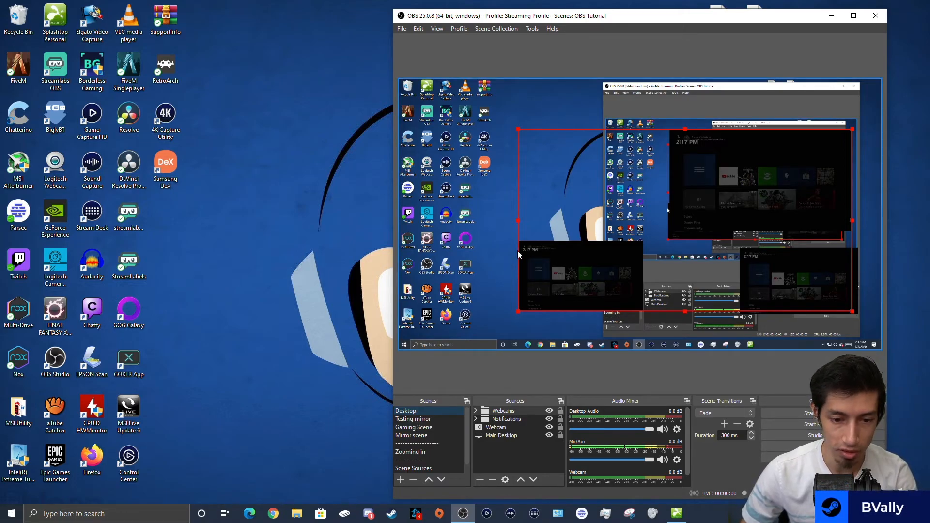
{"action": "left_click", "coordinate": [430, 419]}
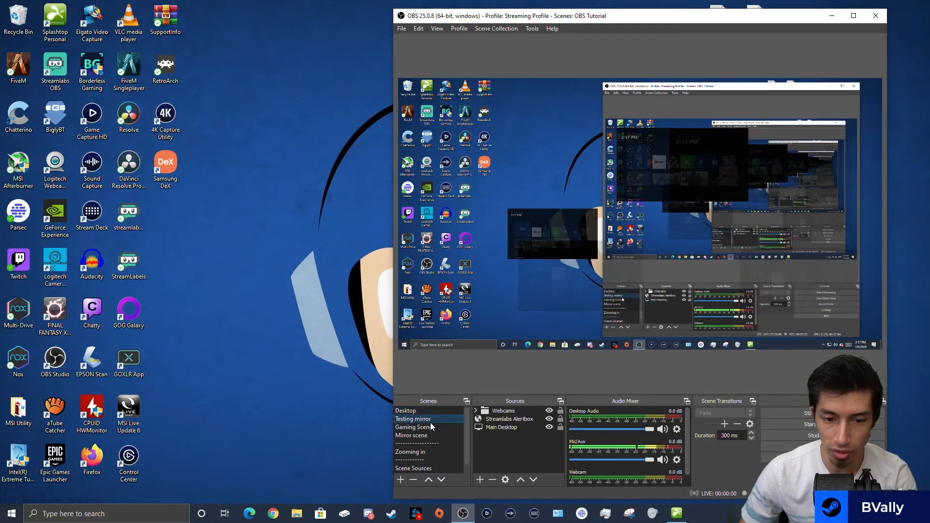
{"action": "scroll", "coordinate": [435, 457], "scroll_direction": "down", "scroll_amount": 1}
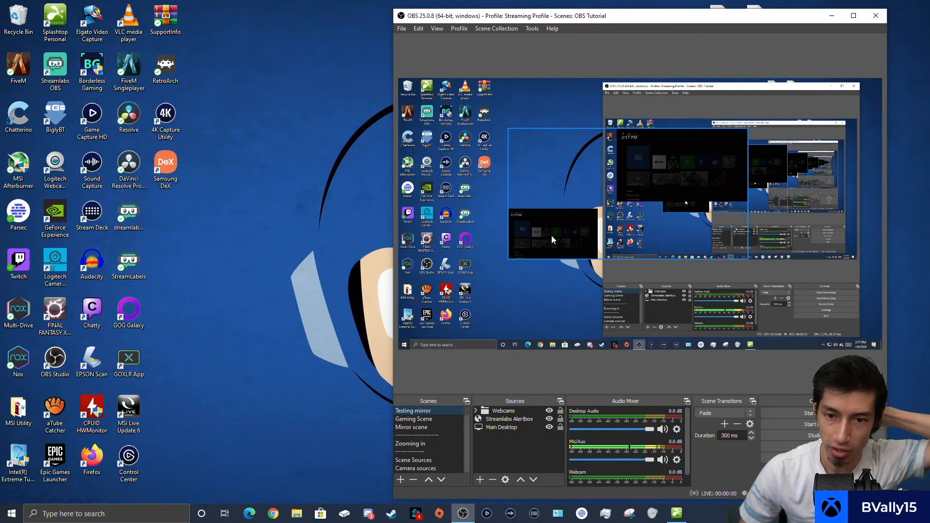
{"action": "left_click_drag", "start_coordinate": [525, 149], "coordinate": [536, 176]}
{"action": "left_click", "coordinate": [413, 422]}
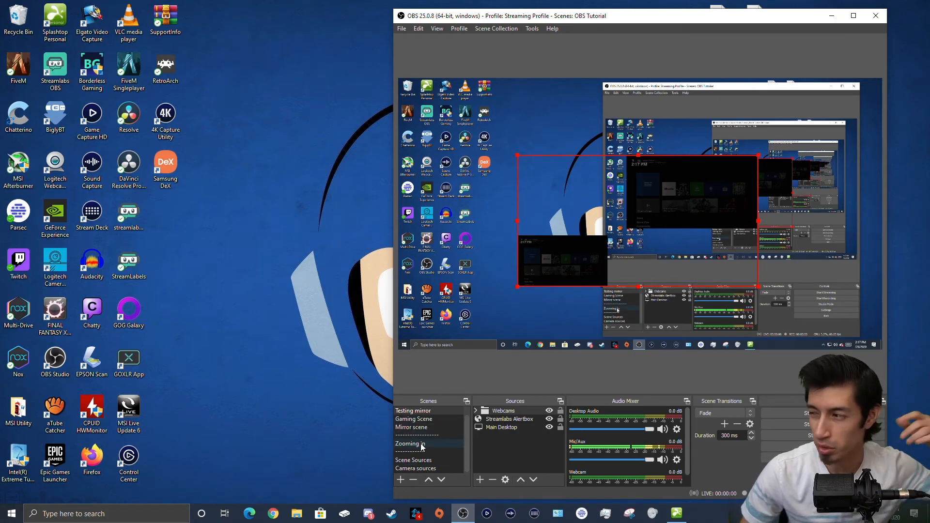